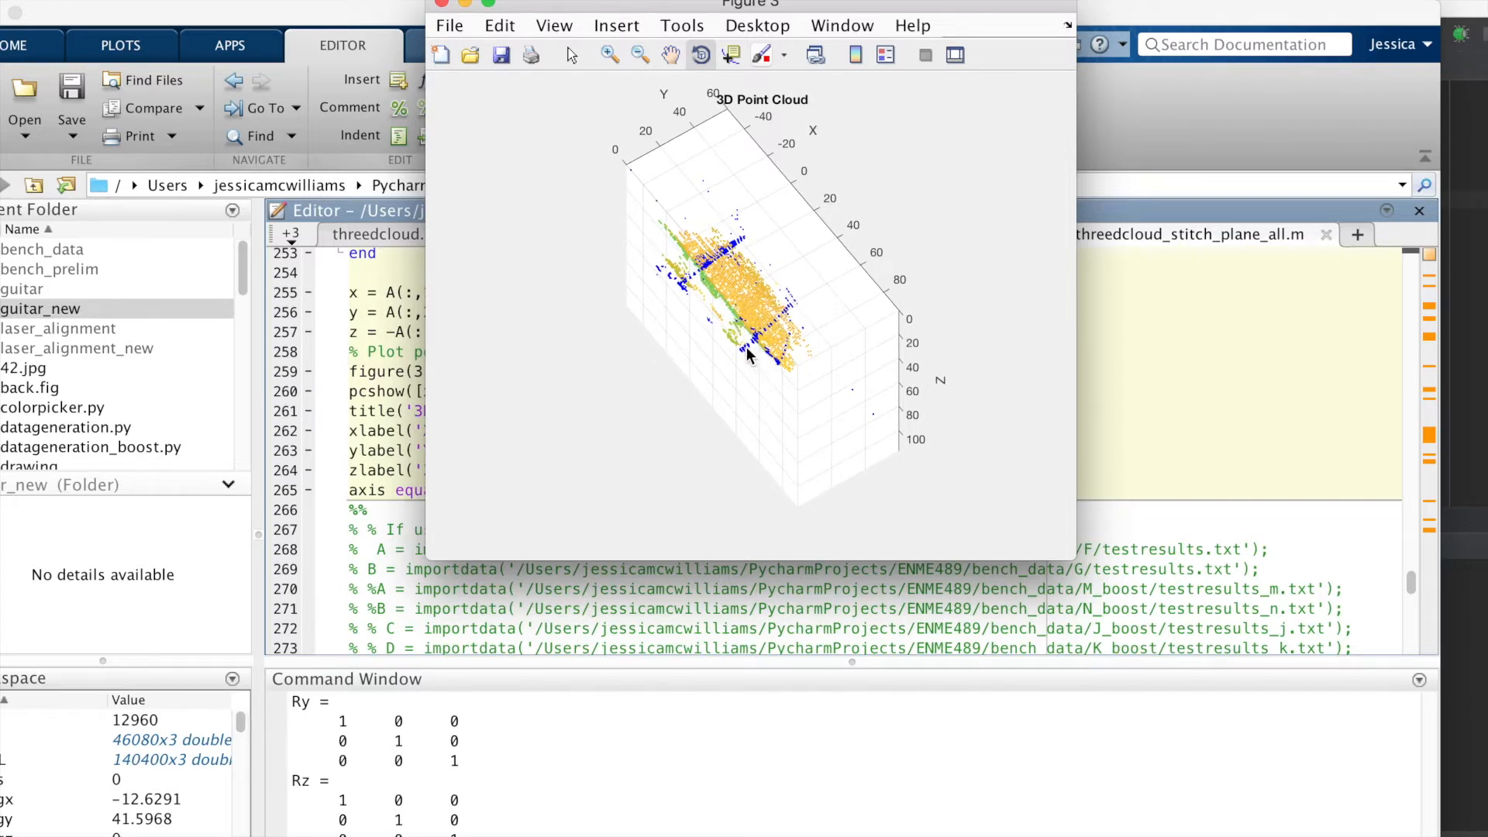
# Examine the 3D Point Cloud figure from several angles.
pyautogui.moveTo(751, 375)
pyautogui.mouseDown()
pyautogui.moveTo(765, 398)
pyautogui.moveTo(733, 374)
pyautogui.mouseUp()
pyautogui.moveTo(738, 429); pyautogui.dragTo(760, 390)
pyautogui.moveTo(751, 472); pyautogui.dragTo(732, 355)
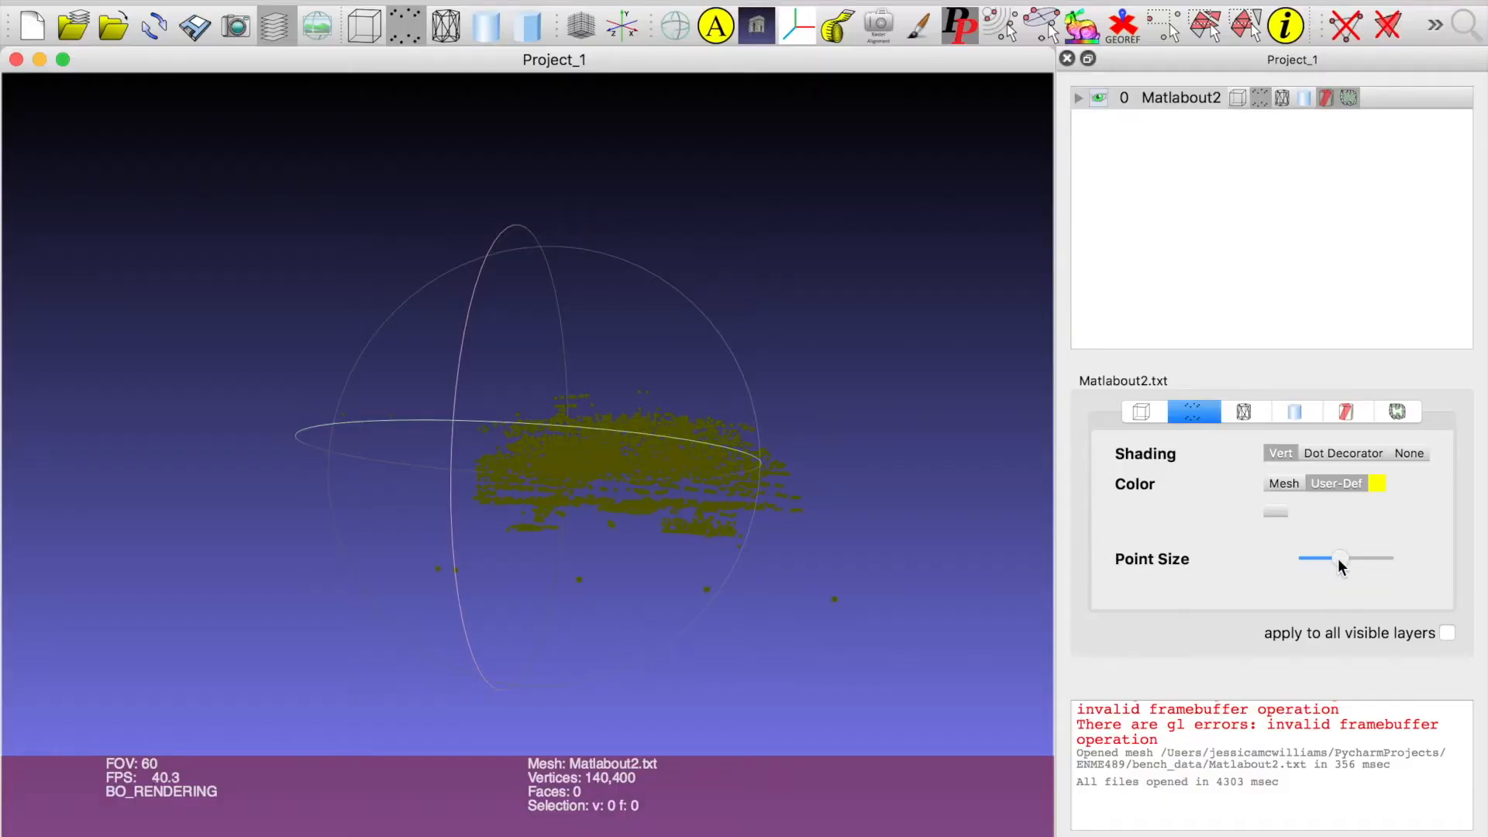
# Switch to MeshLab and delete the stray vertices below the main body of the Matlabout2 point cloud.
pyautogui.moveTo(641, 541)
pyautogui.mouseDown()
pyautogui.moveTo(651, 650)
pyautogui.moveTo(584, 737)
pyautogui.moveTo(668, 534)
pyautogui.mouseUp()
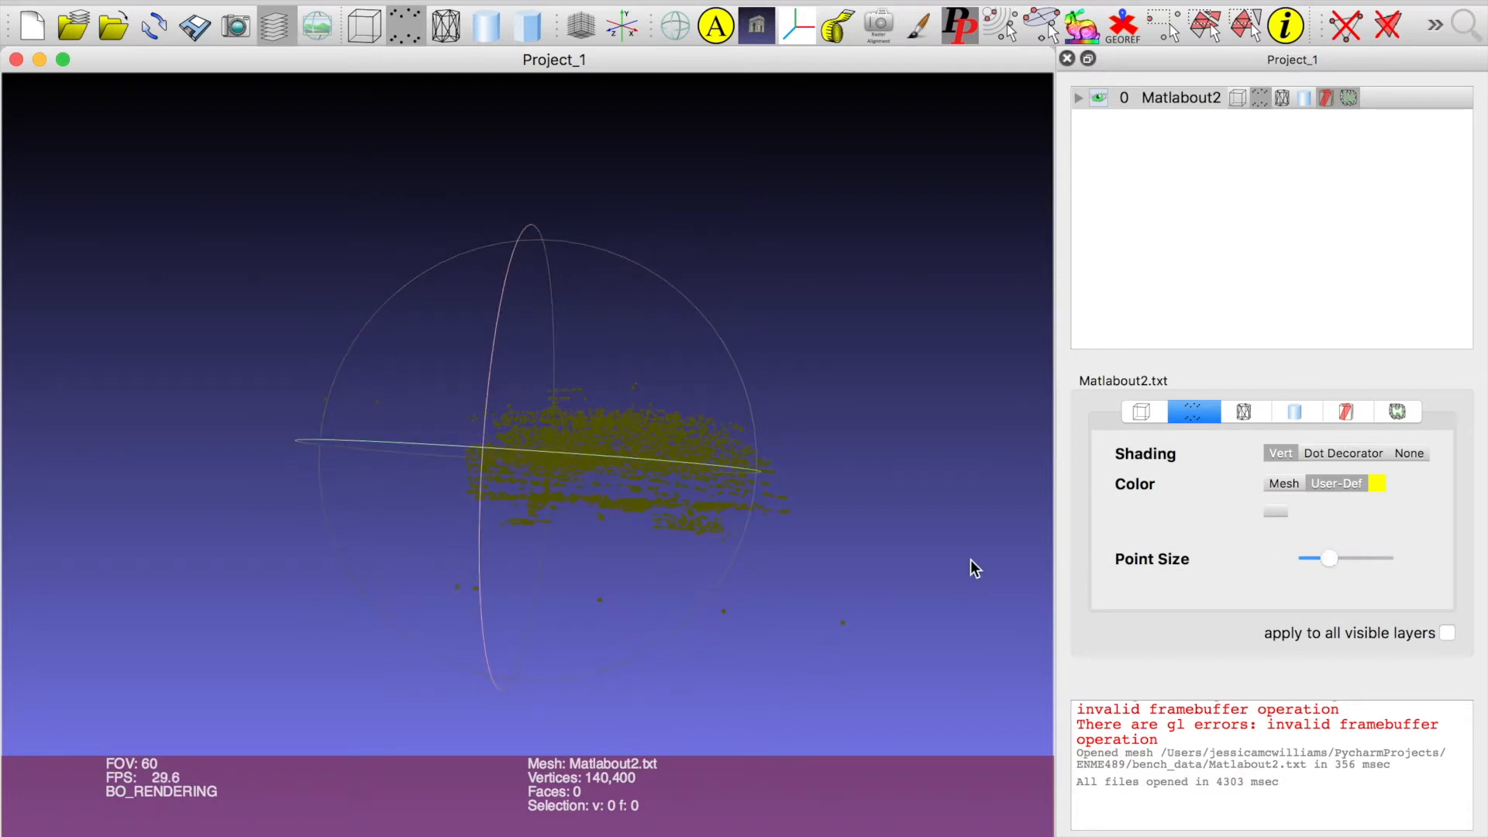
pyautogui.moveTo(633, 479); pyautogui.dragTo(552, 654)
pyautogui.moveTo(737, 538); pyautogui.dragTo(763, 426)
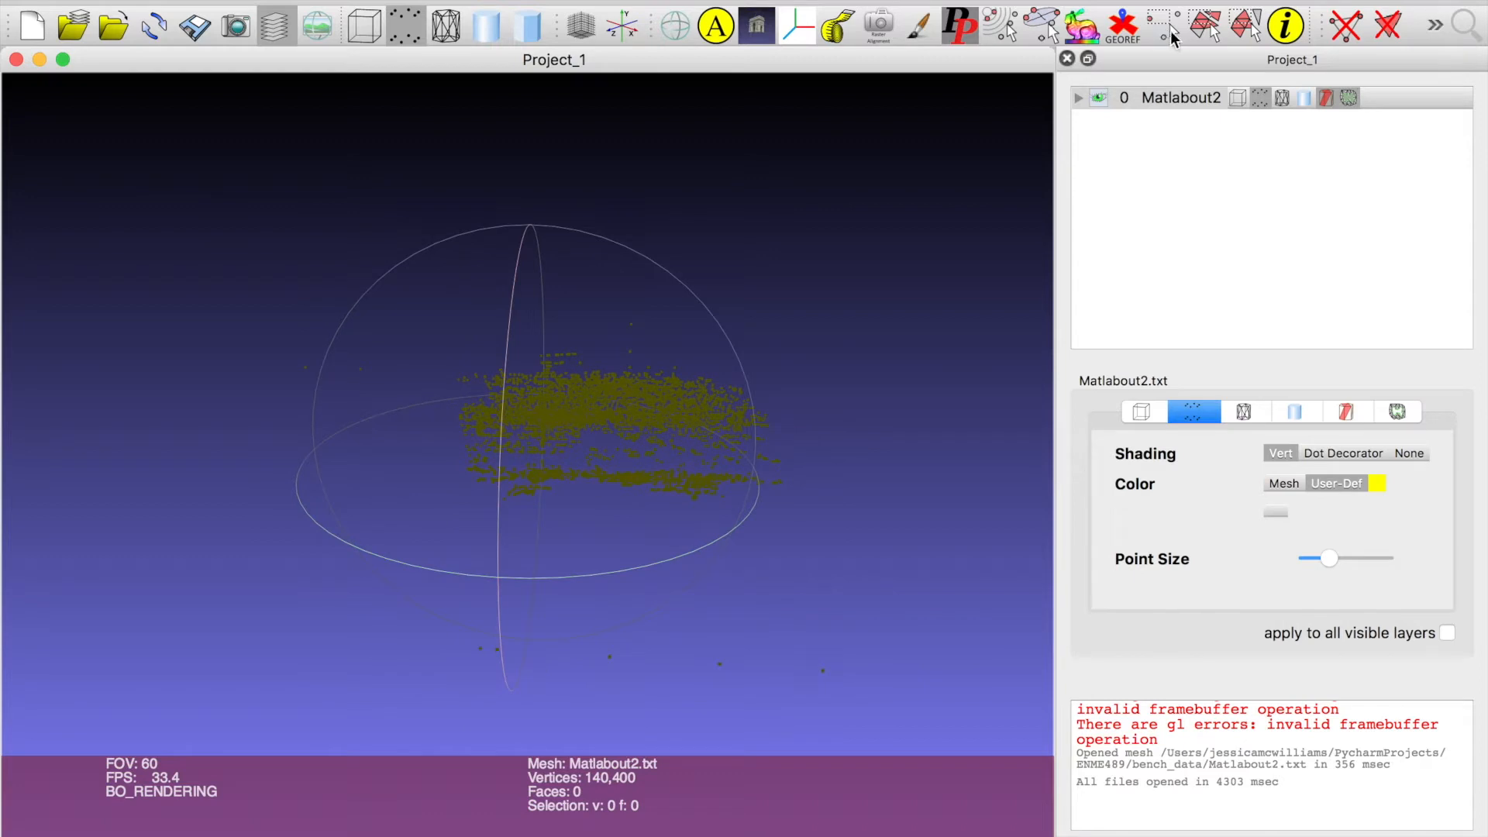
pyautogui.click(1160, 38)
pyautogui.moveTo(377, 576); pyautogui.dragTo(922, 717)
pyautogui.click(1346, 27)
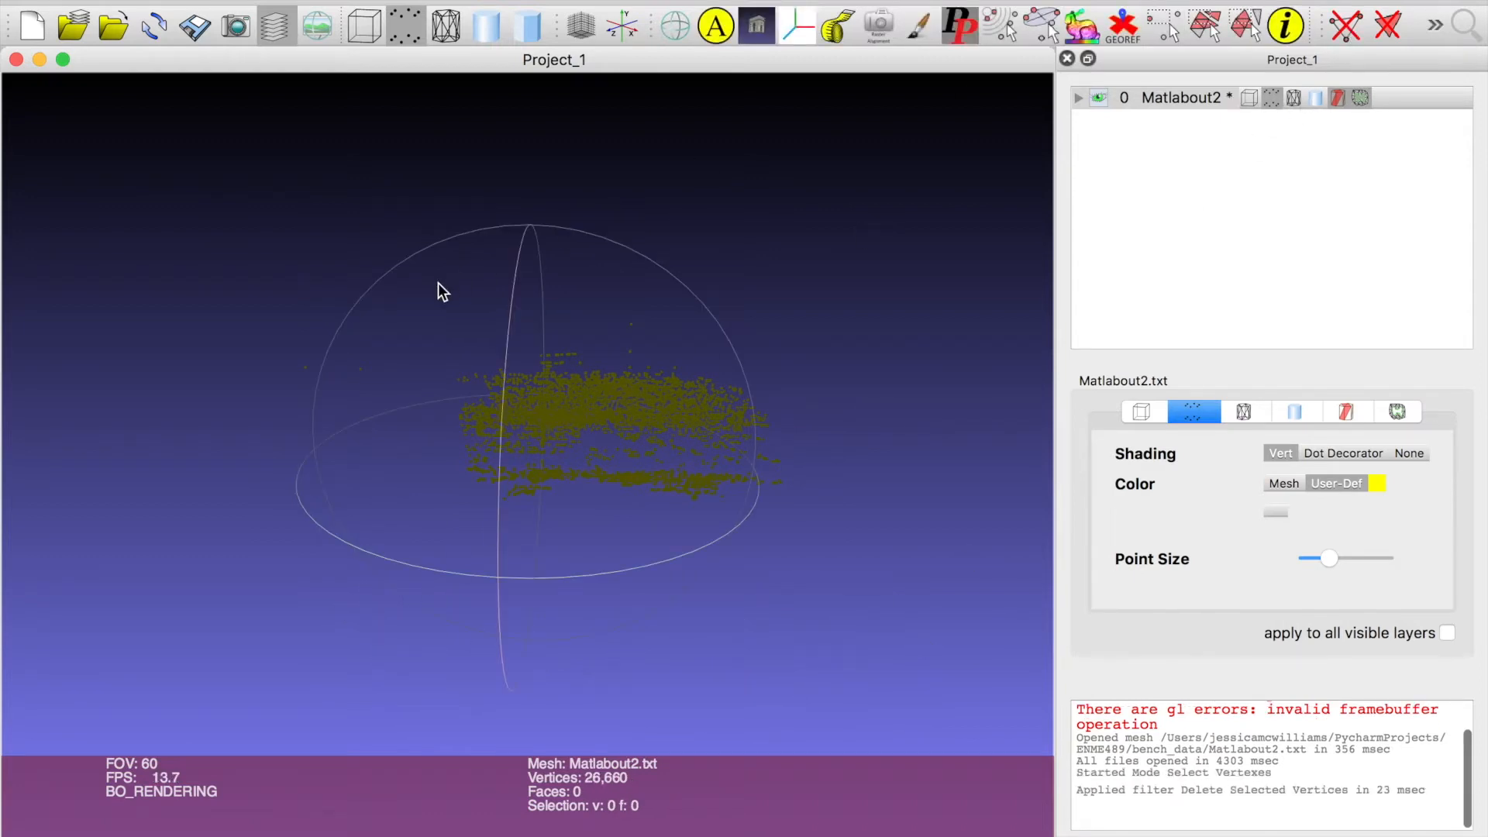
# Delete the isolated stray vertices lying beside the upper part of the Matlabout2 point cloud.
pyautogui.click(1173, 29)
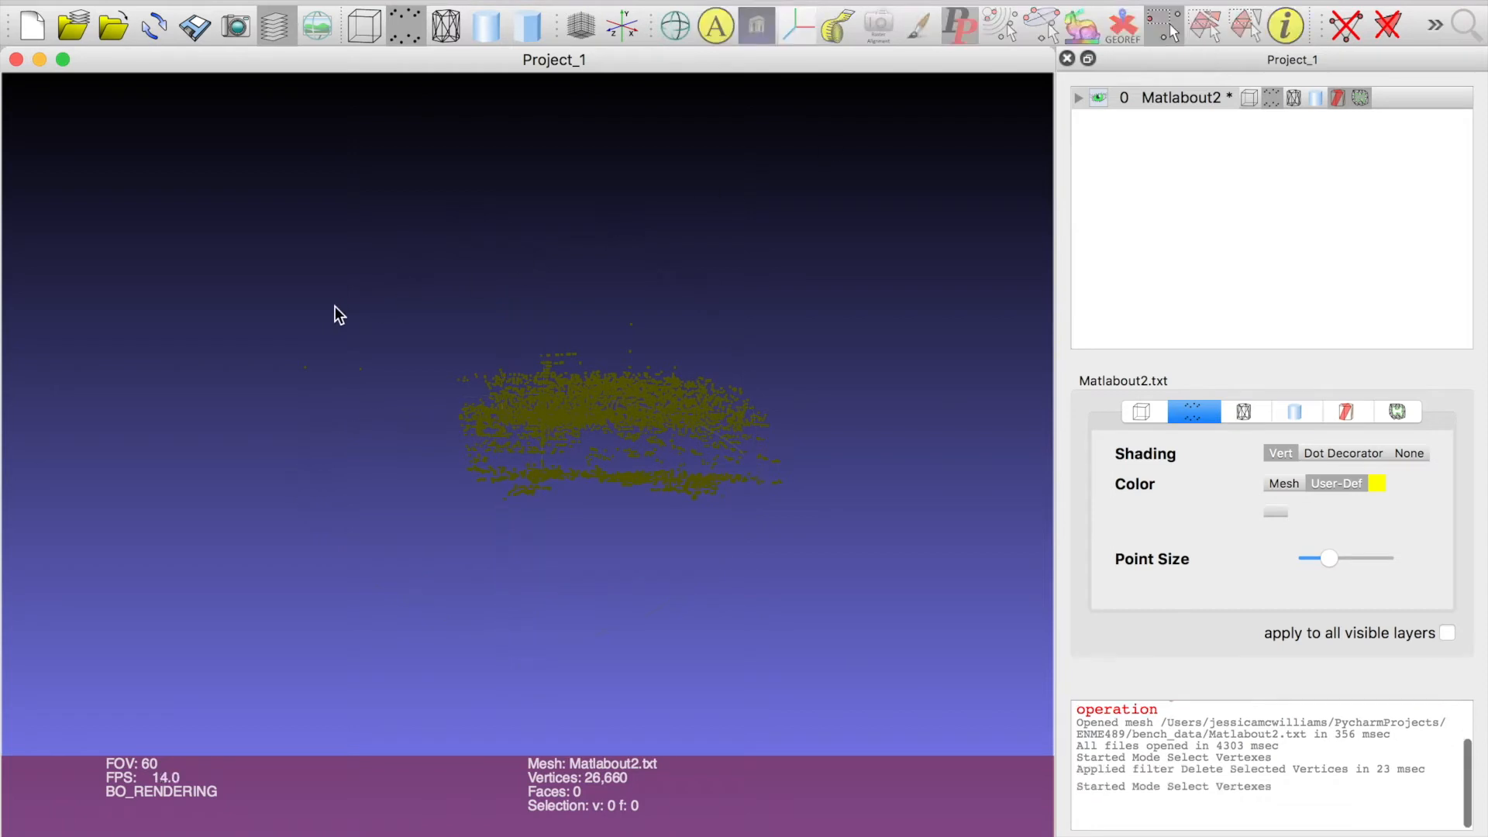
pyautogui.moveTo(369, 403); pyautogui.dragTo(390, 454)
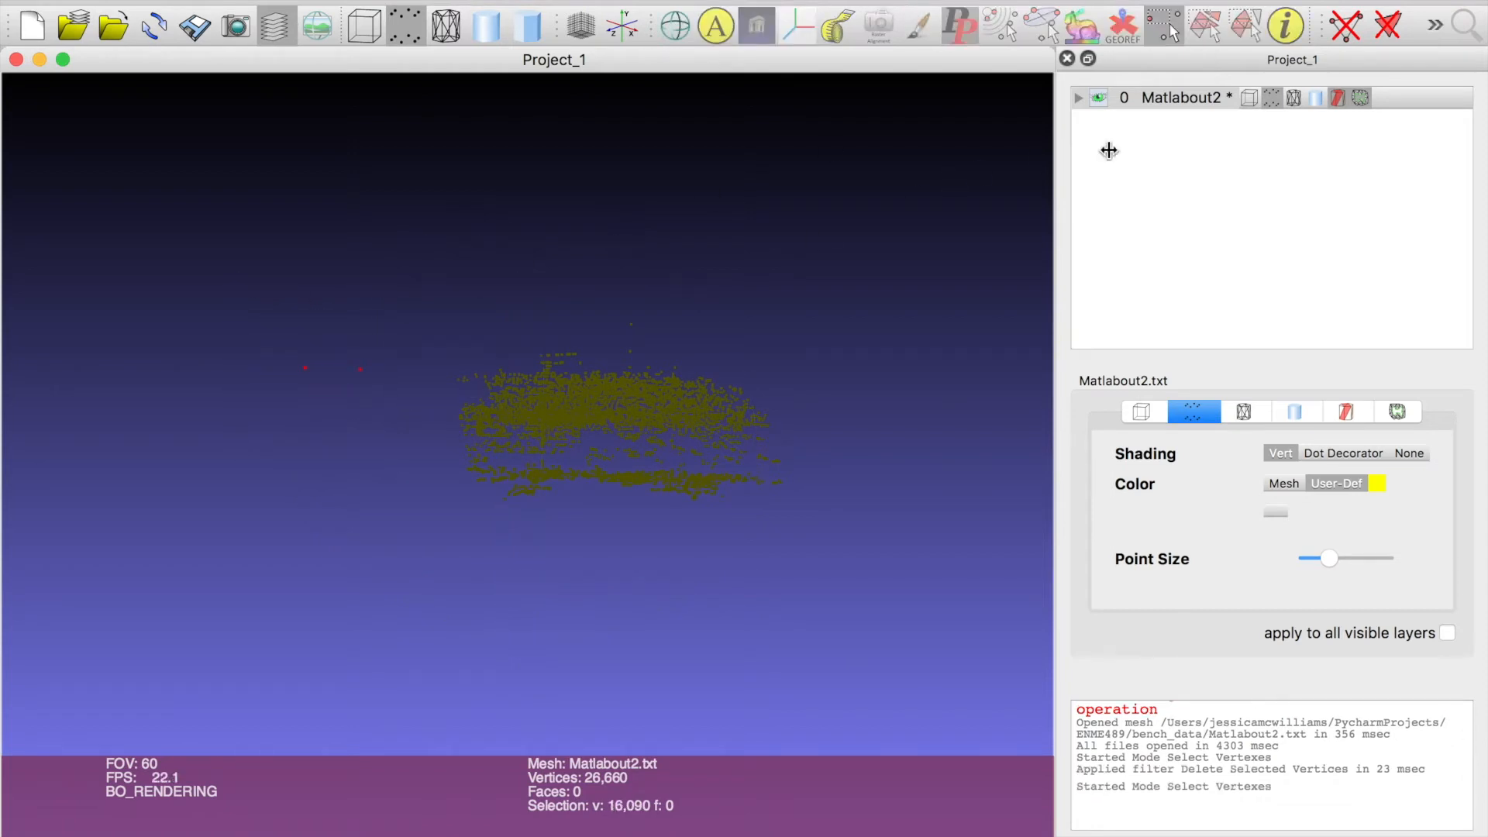
pyautogui.click(1346, 31)
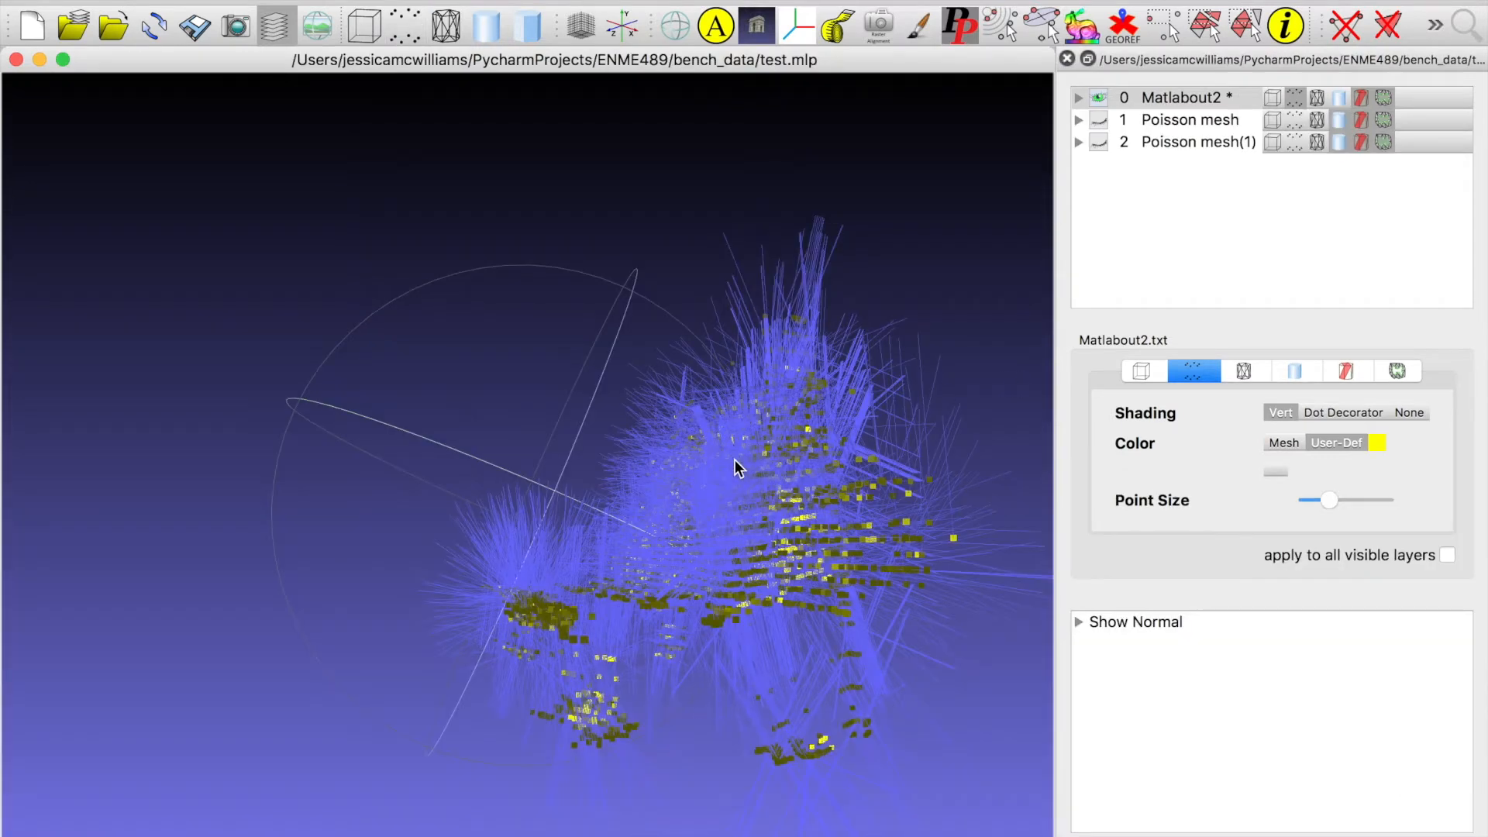
# Examine the direction of the Matlabout2 point normals from several angles, keeping the Compute normals for point sets dialog out of the way.
pyautogui.moveTo(723, 468); pyautogui.dragTo(802, 489)
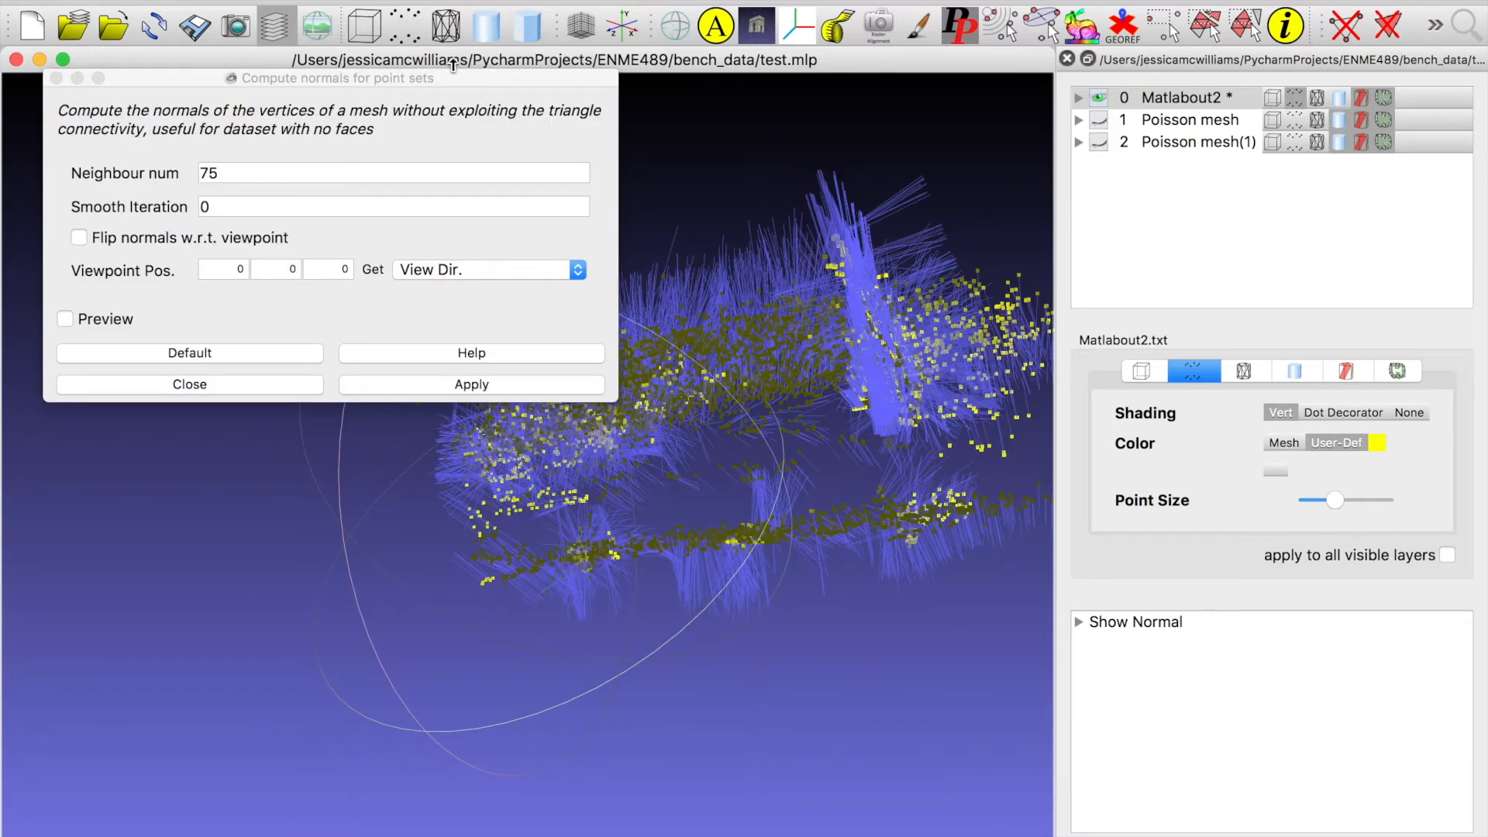
pyautogui.moveTo(476, 79); pyautogui.dragTo(373, 559)
pyautogui.click(549, 410)
pyautogui.moveTo(549, 411); pyautogui.dragTo(522, 540)
pyautogui.moveTo(514, 338); pyautogui.dragTo(466, 329)
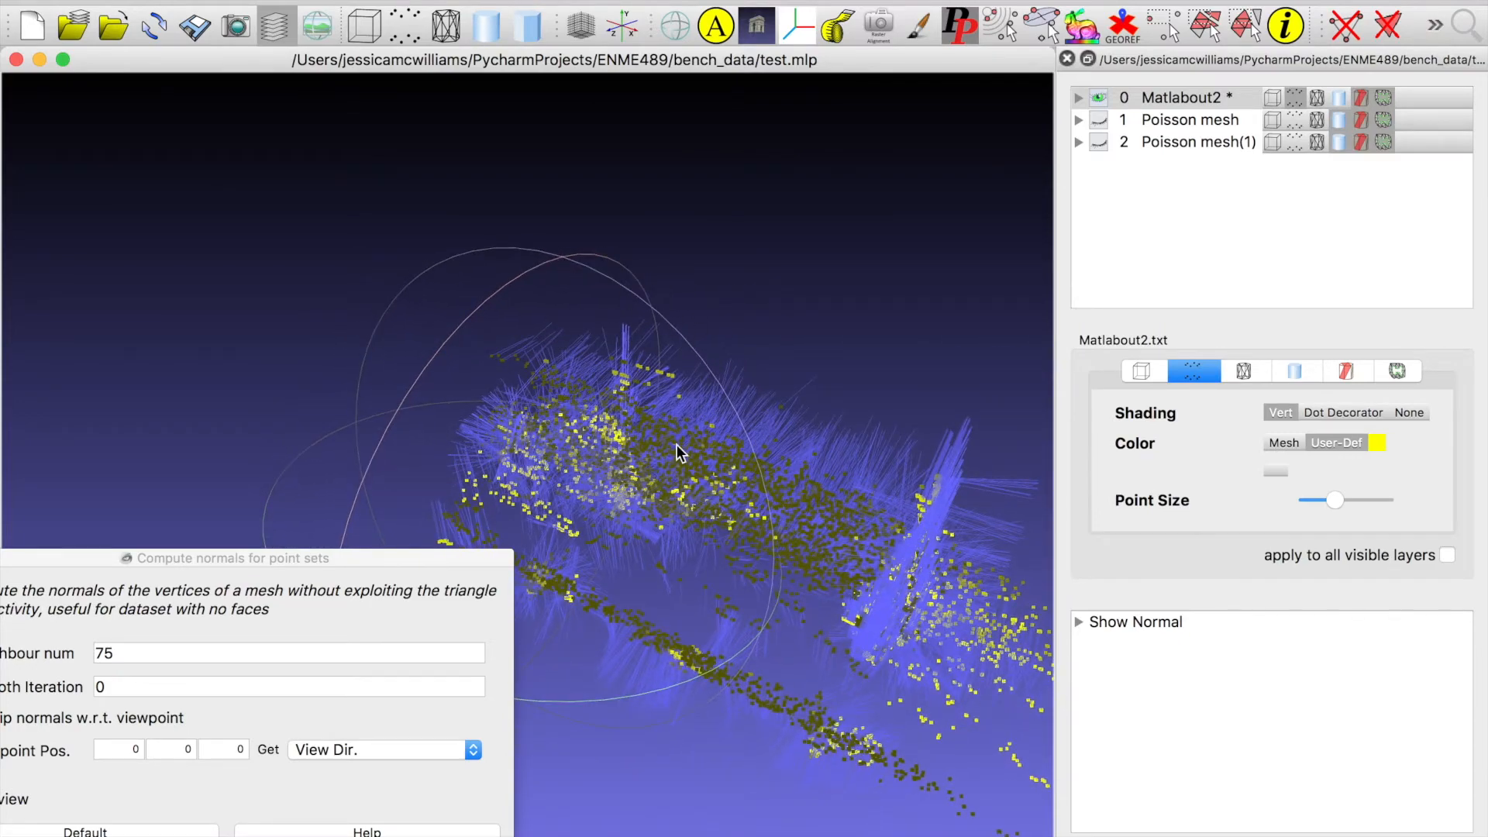
pyautogui.moveTo(905, 634); pyautogui.dragTo(609, 475)
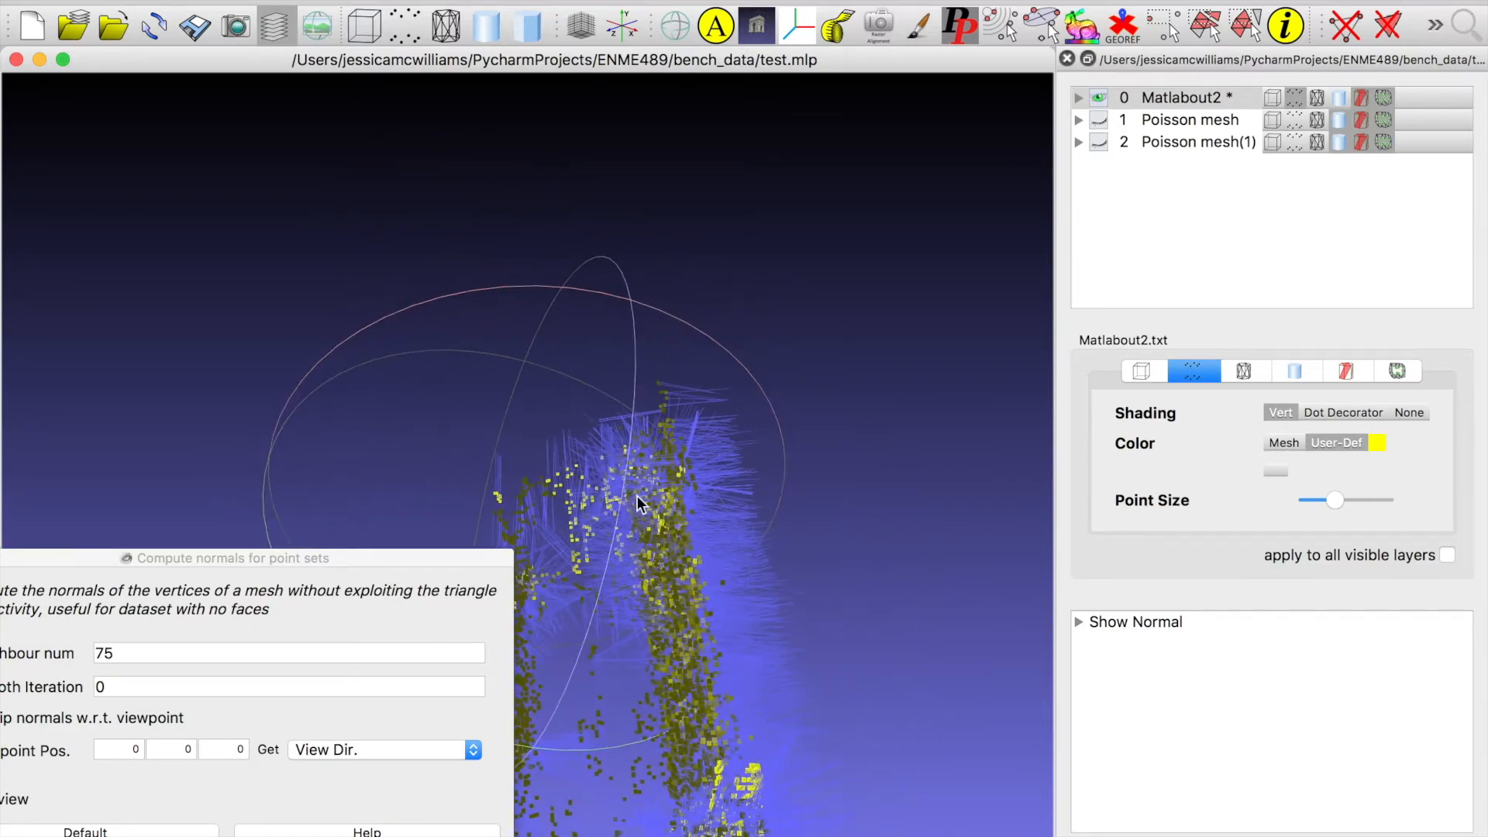
pyautogui.moveTo(714, 668); pyautogui.dragTo(742, 457)
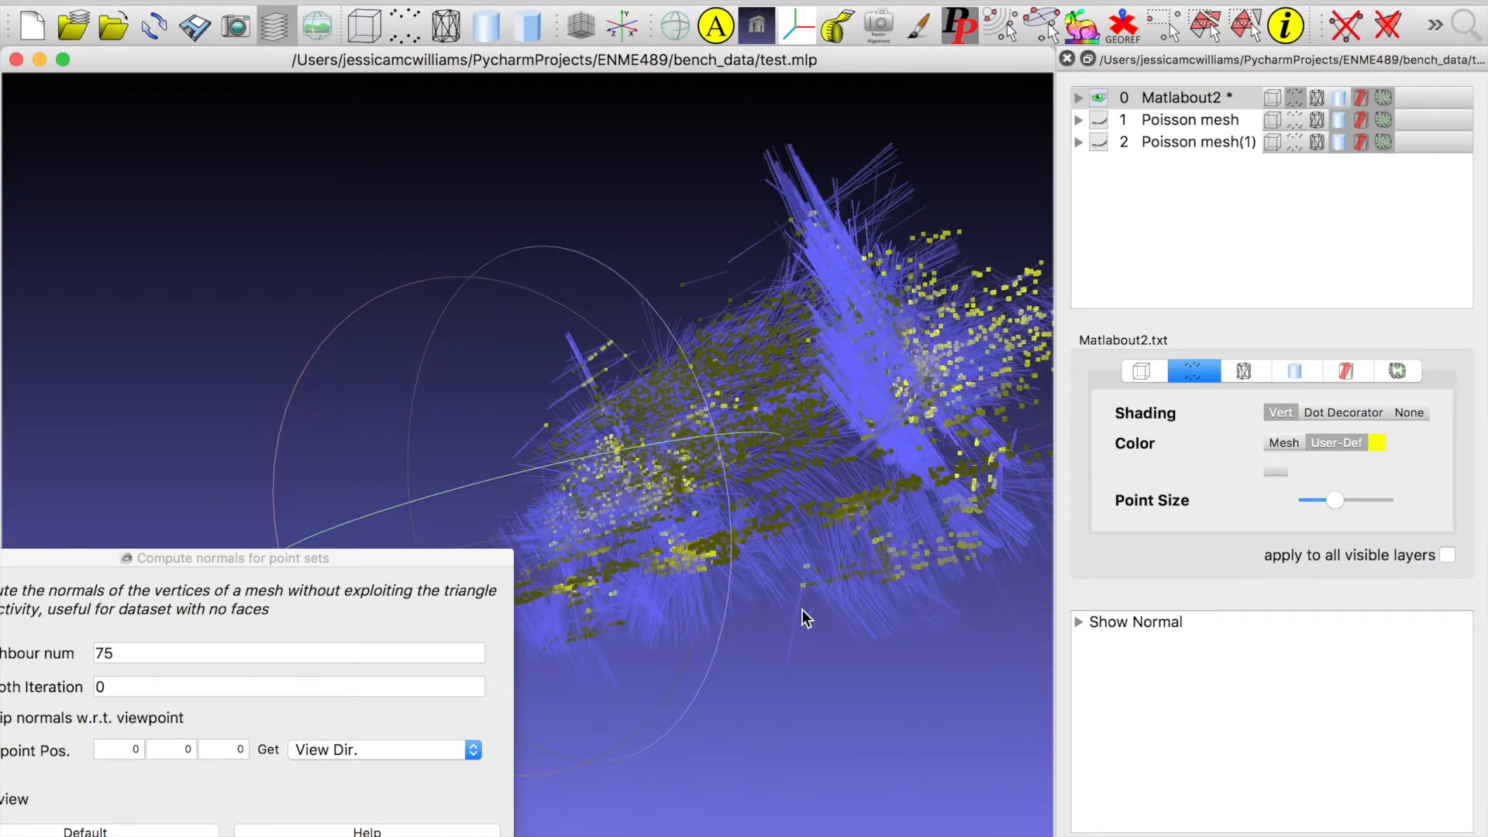
pyautogui.moveTo(845, 564); pyautogui.dragTo(882, 375)
pyautogui.moveTo(734, 604); pyautogui.dragTo(668, 531)
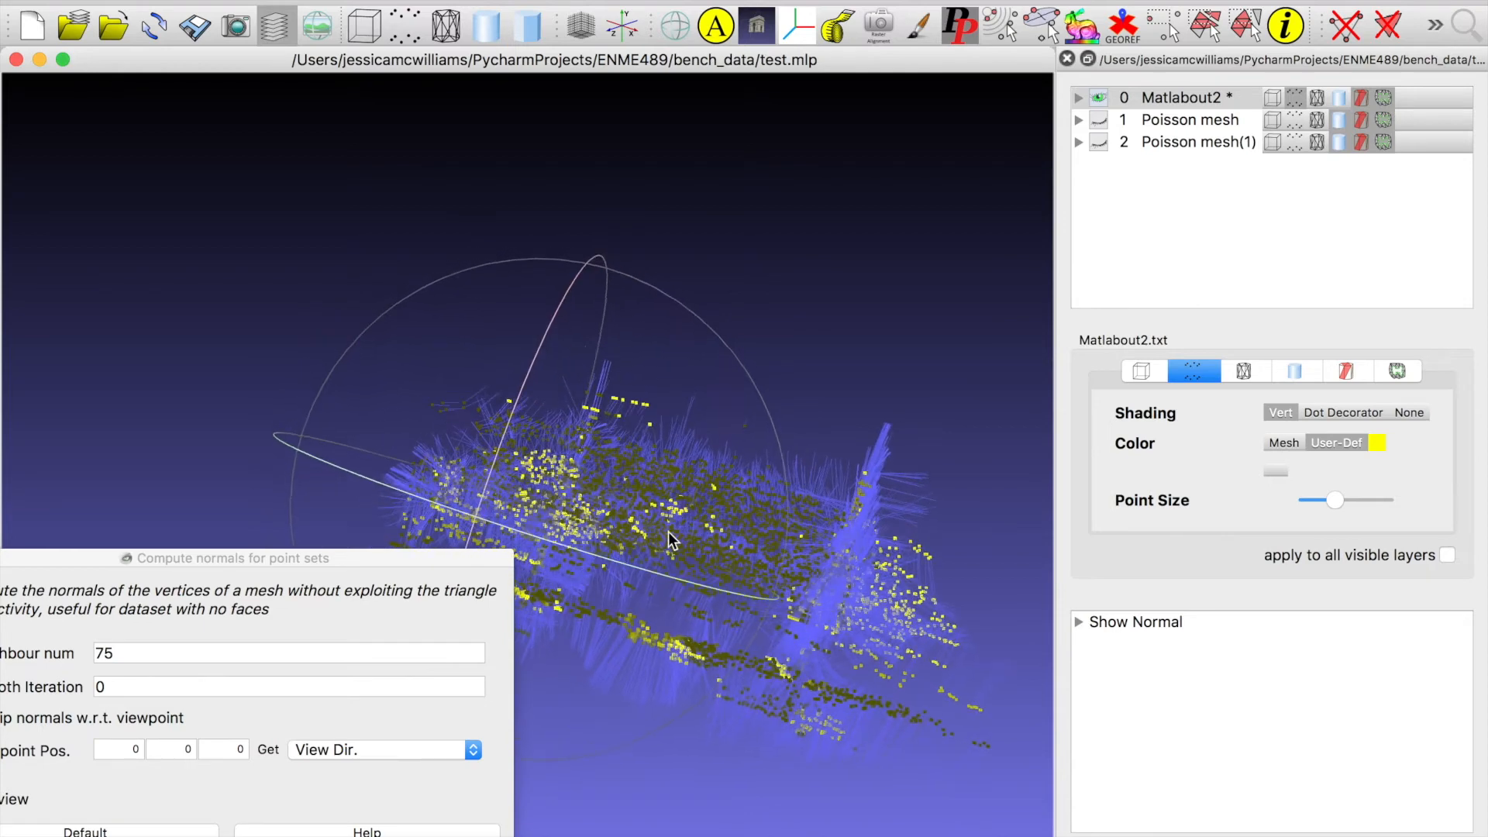
pyautogui.moveTo(395, 552); pyautogui.dragTo(724, 263)
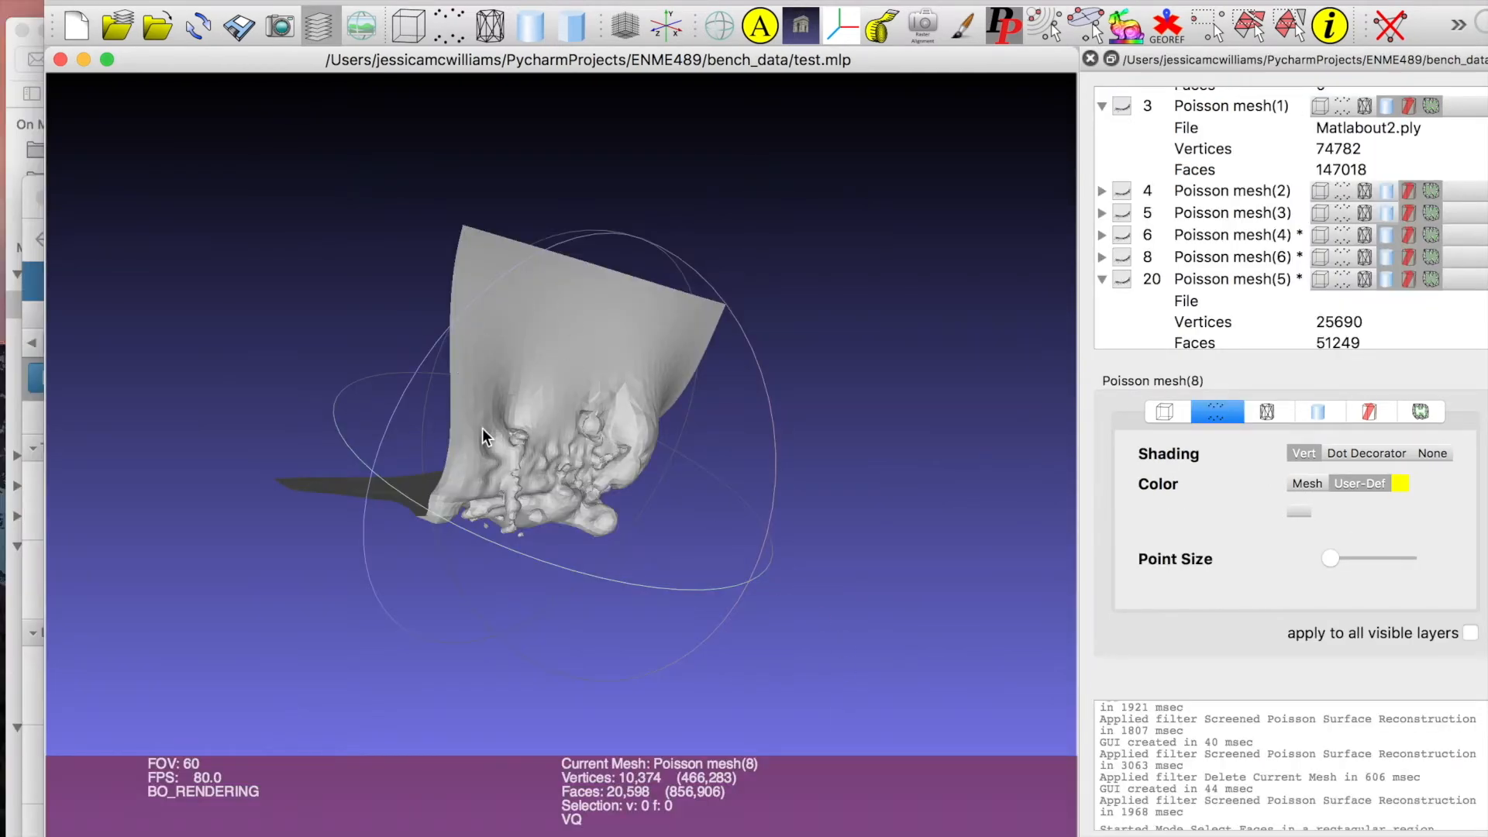
# Examine the Poisson mesh(8) surface from several sides and review the other Poisson mesh layers in the project.
pyautogui.moveTo(478, 402); pyautogui.dragTo(225, 382)
pyautogui.moveTo(490, 434); pyautogui.dragTo(653, 449)
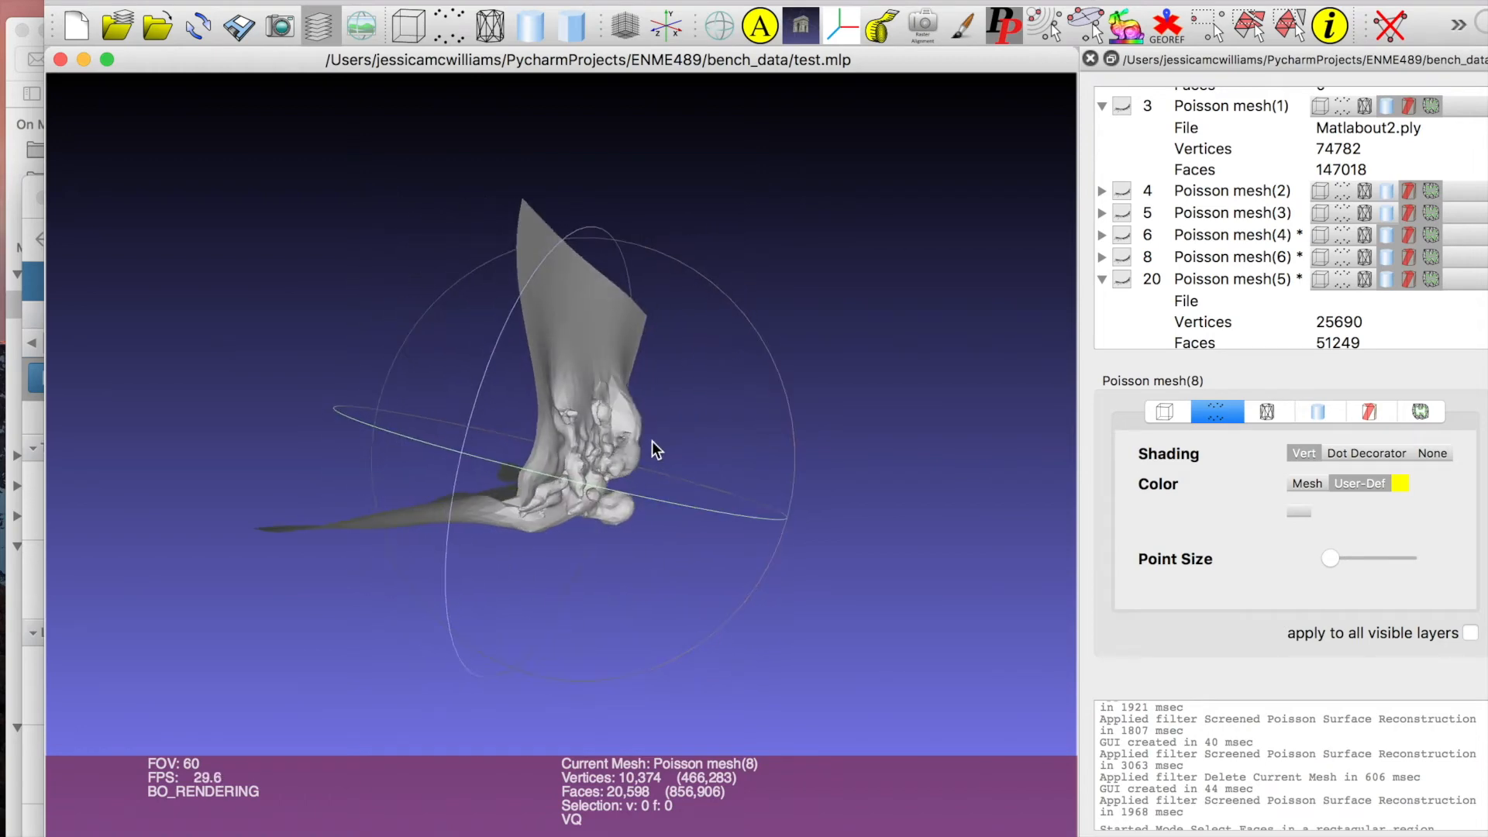
pyautogui.moveTo(578, 486); pyautogui.dragTo(472, 419)
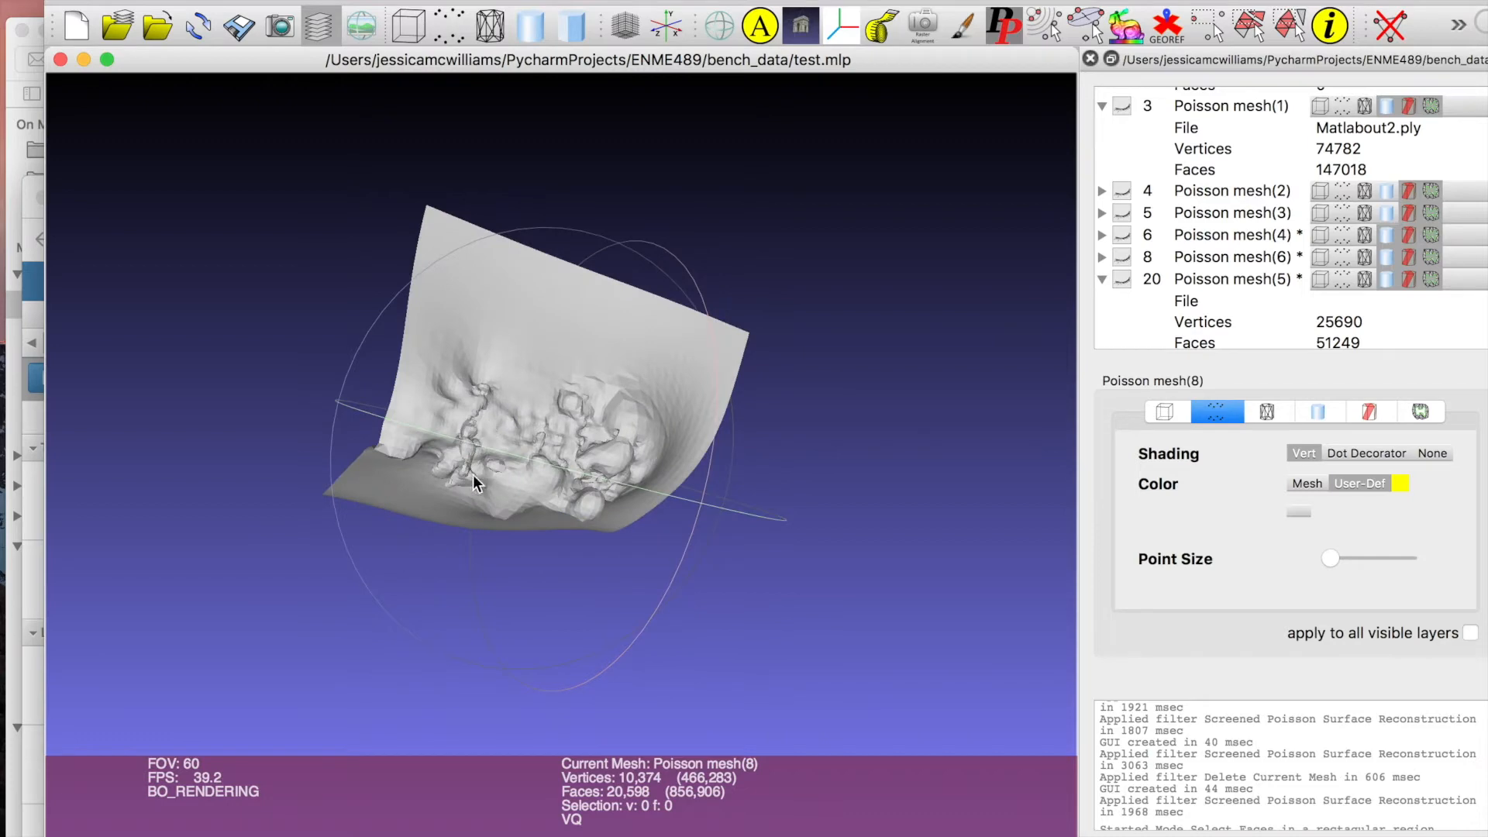
pyautogui.moveTo(504, 486); pyautogui.dragTo(533, 564)
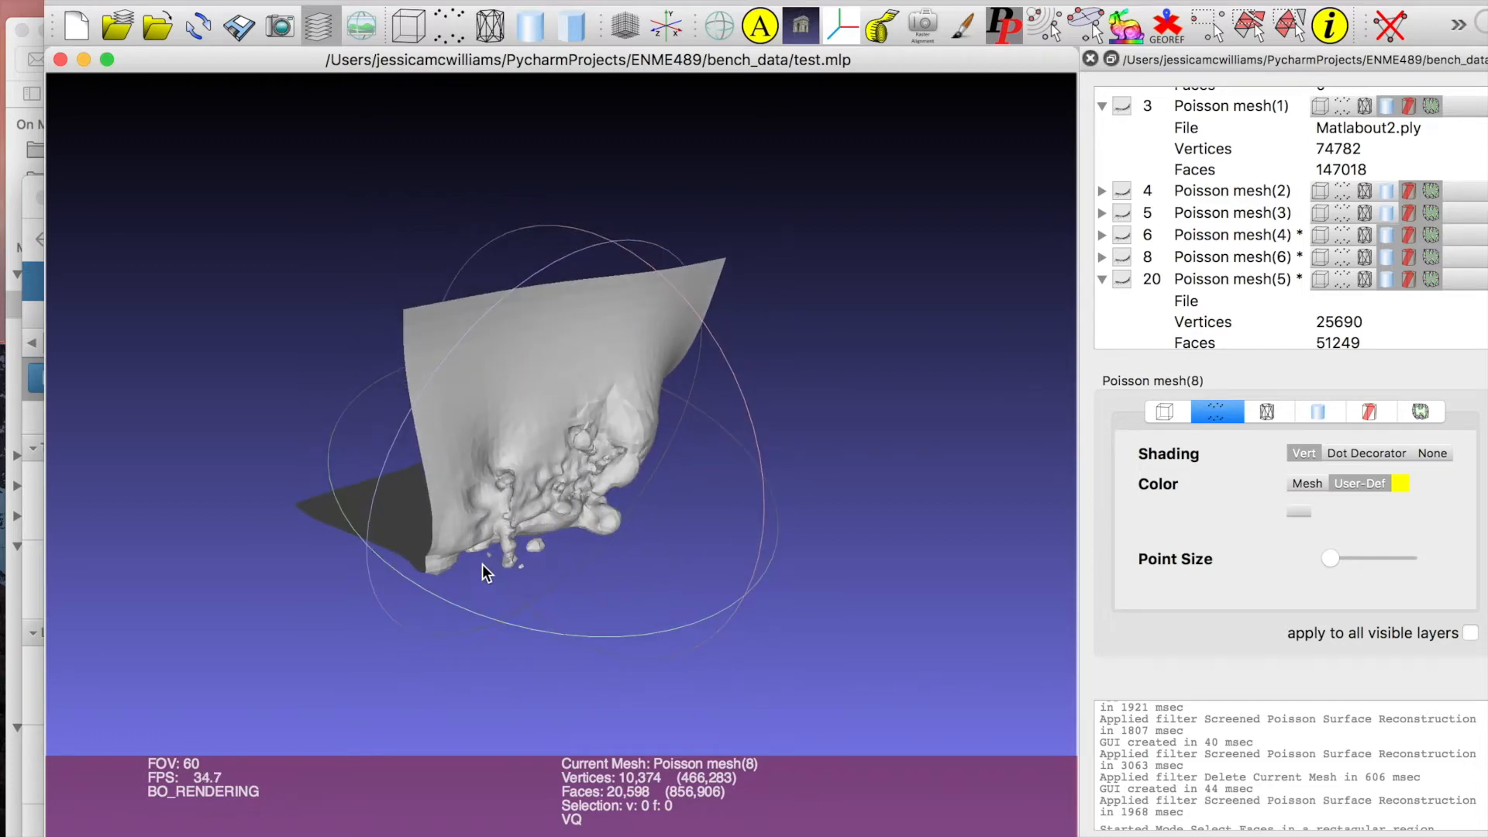
pyautogui.moveTo(548, 505); pyautogui.dragTo(541, 427)
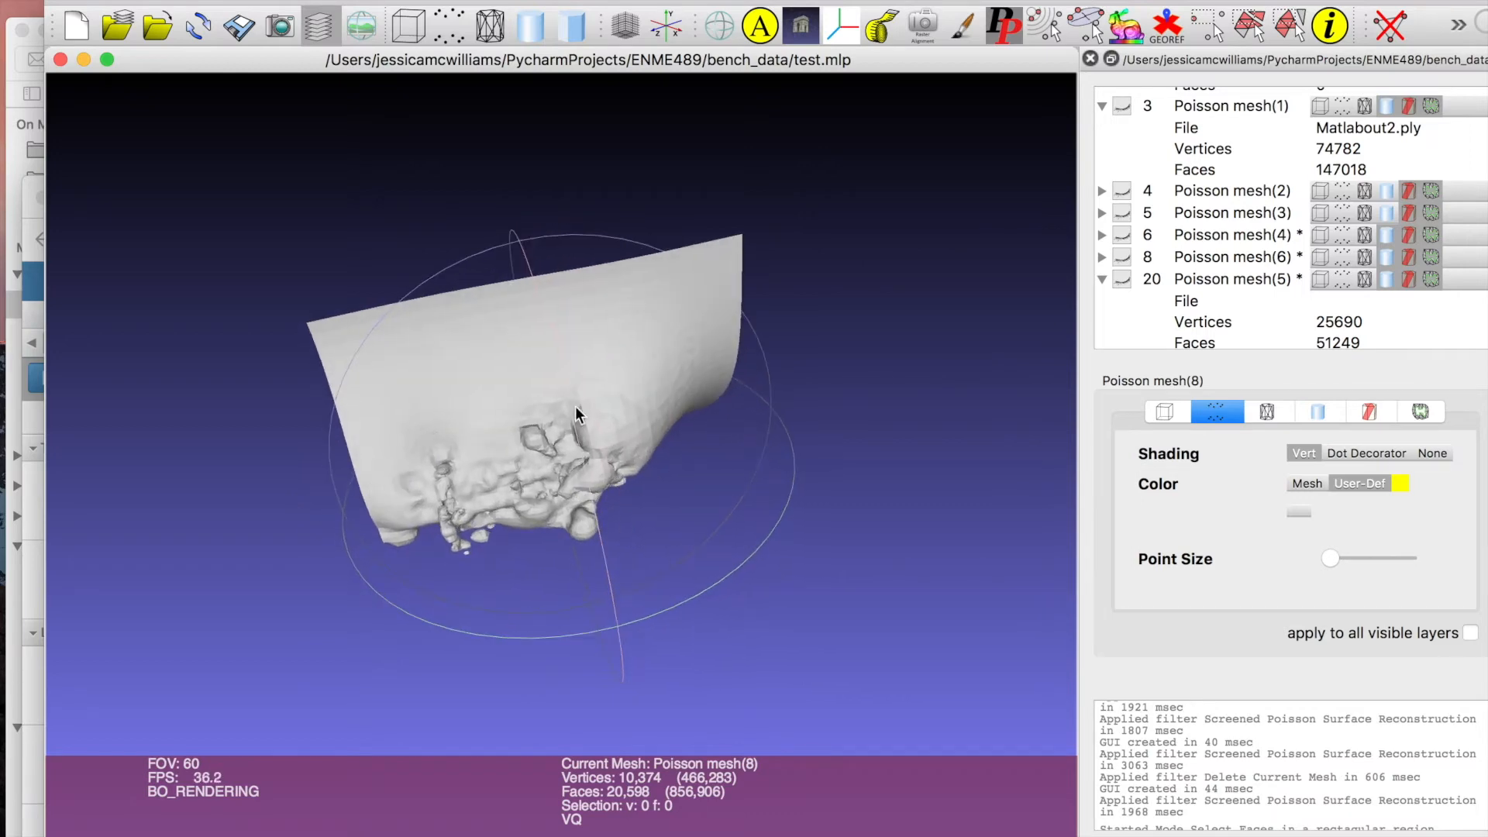
pyautogui.moveTo(612, 513); pyautogui.dragTo(475, 511)
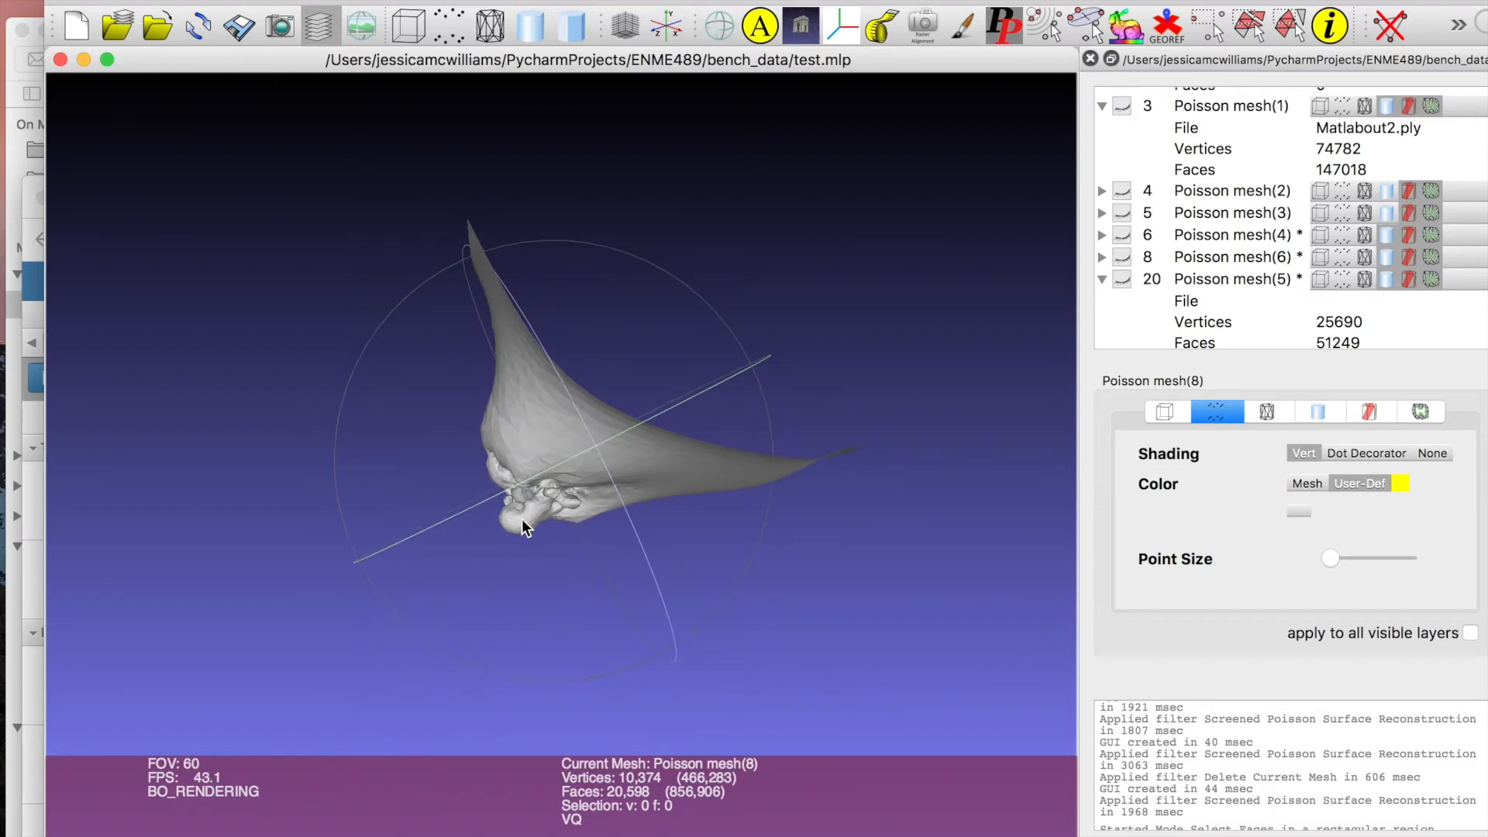
pyautogui.moveTo(487, 463); pyautogui.dragTo(486, 522)
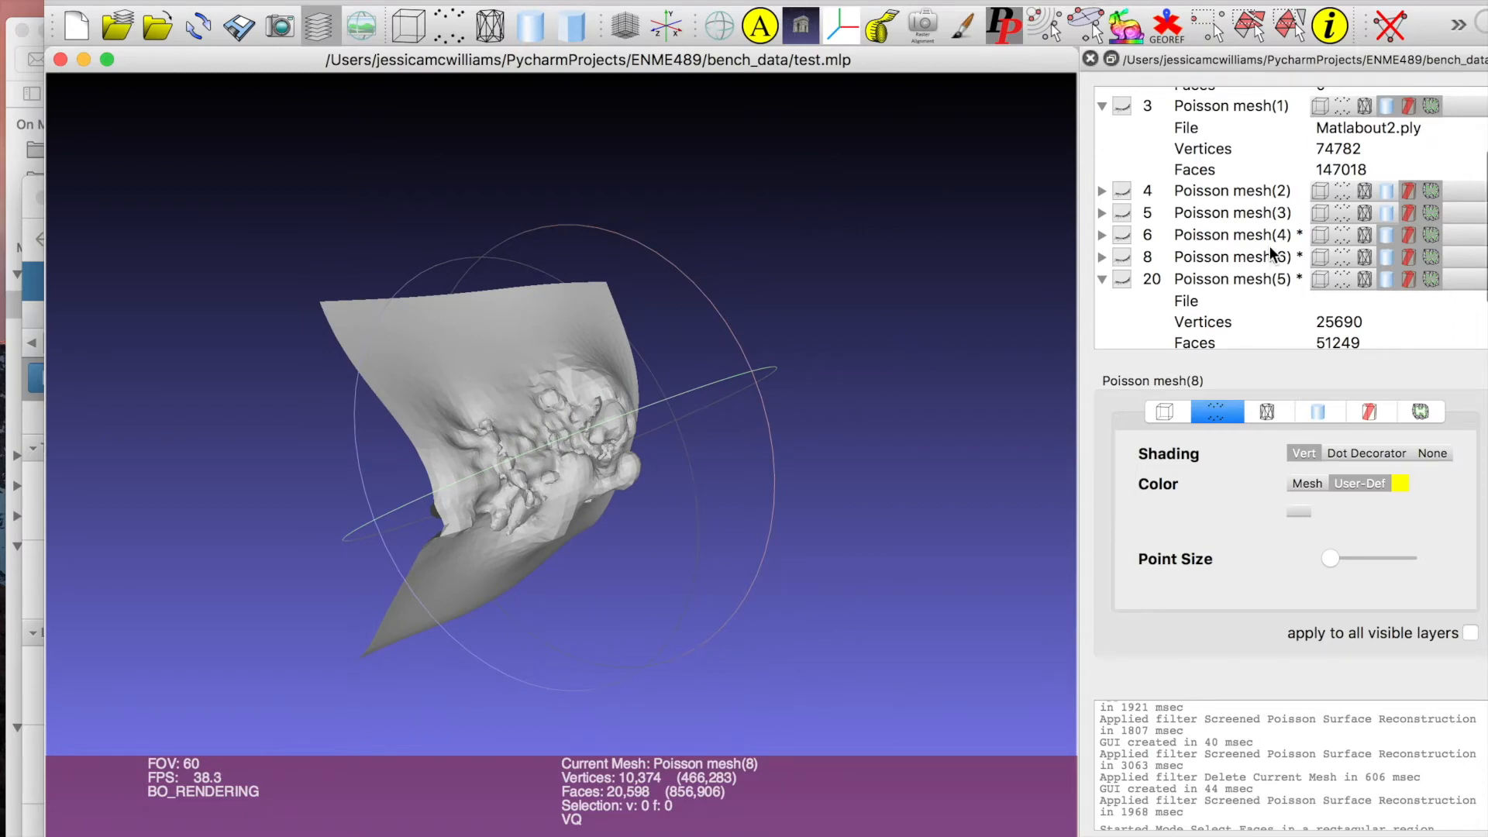
pyautogui.scroll(-2, 1273, 253)
pyautogui.scroll(-1, 1273, 253)
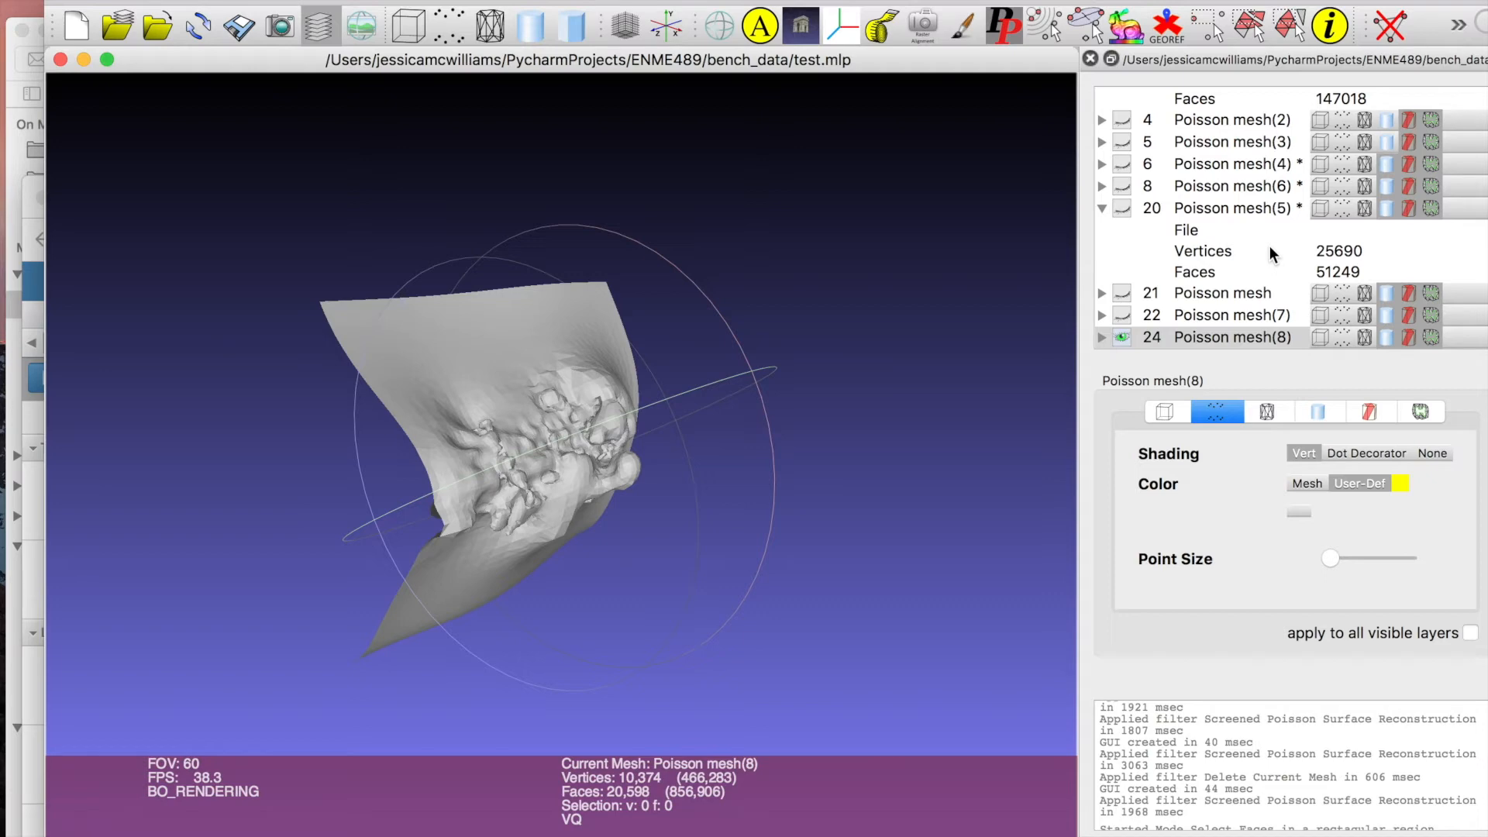
pyautogui.scroll(3, 1271, 252)
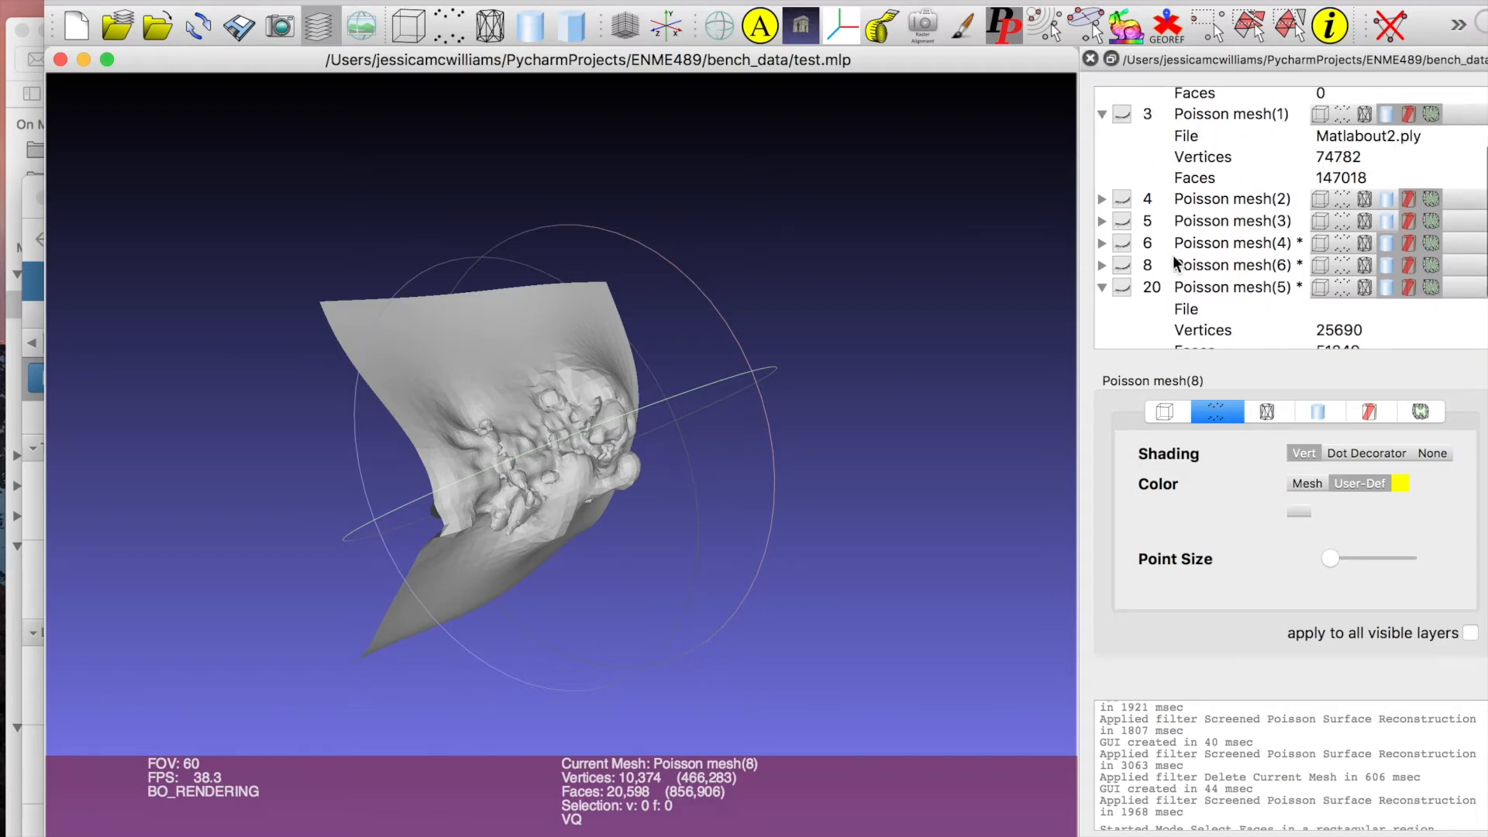
pyautogui.scroll(-3, 1271, 252)
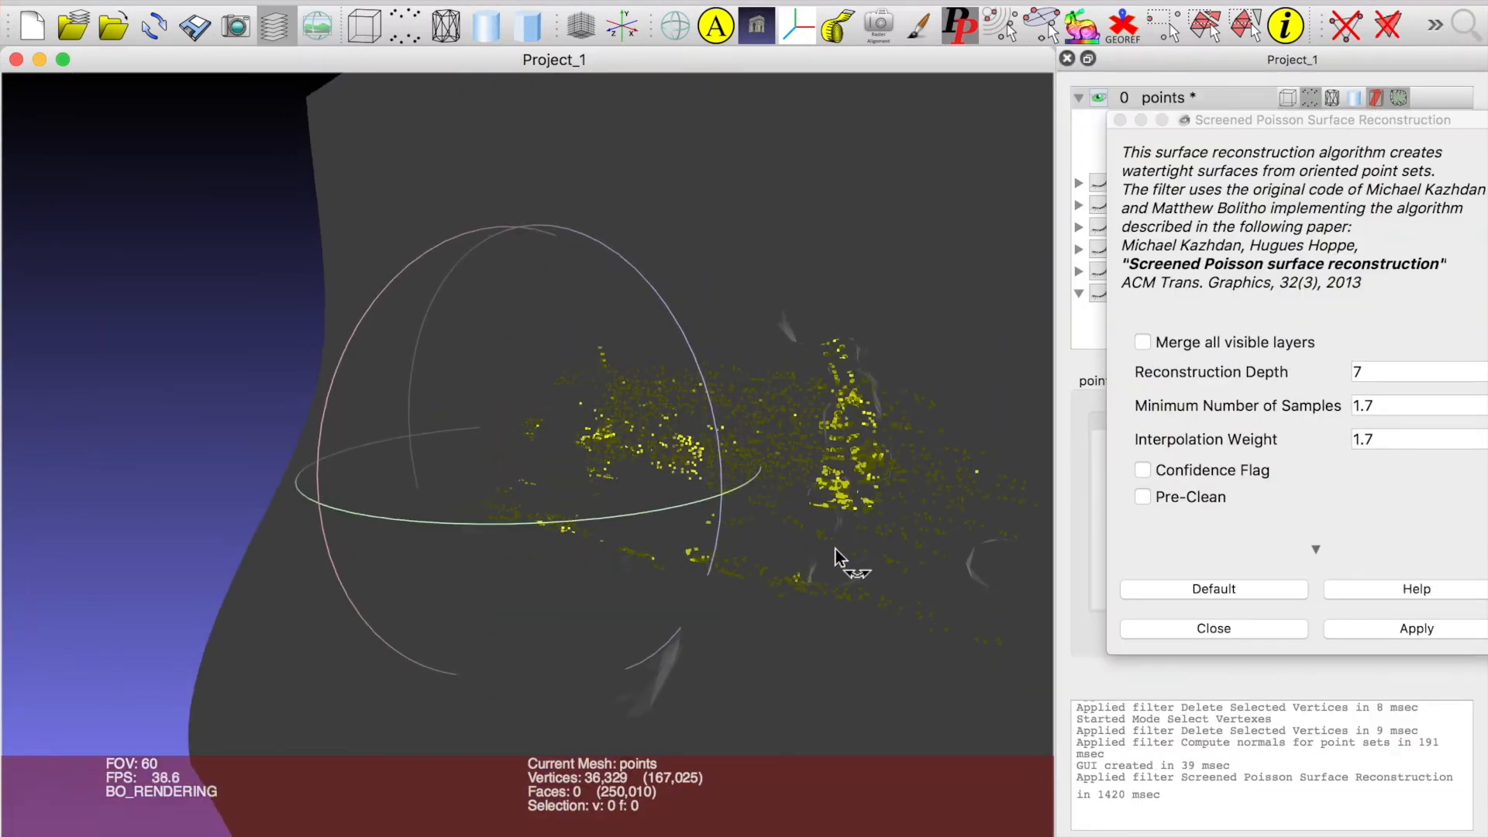
# Compare the Screened Poisson reconstruction with the points layer from several angles, toggling the points layer's visibility.
pyautogui.moveTo(761, 527); pyautogui.dragTo(439, 539)
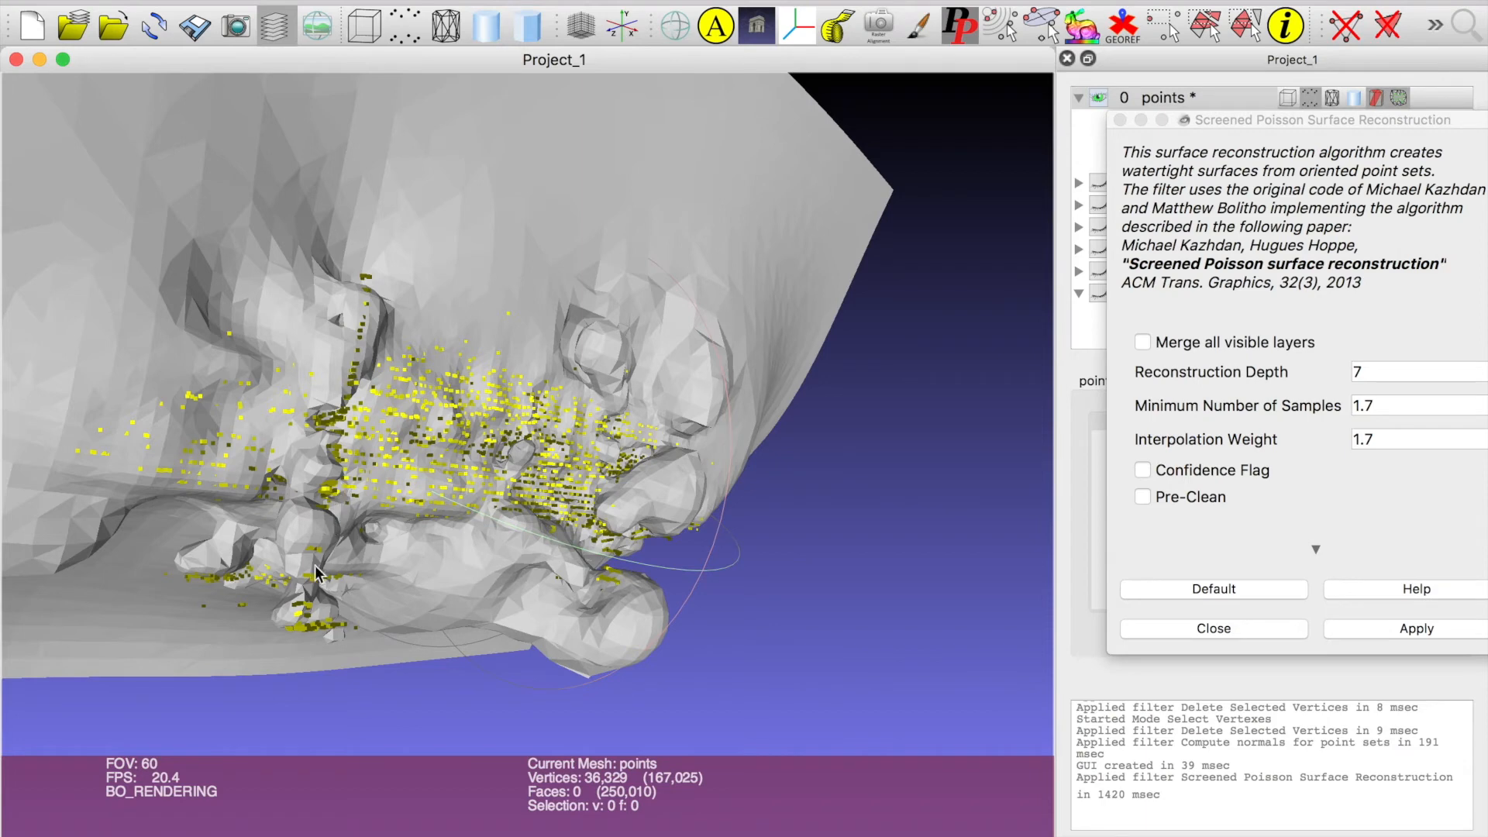
pyautogui.moveTo(788, 438); pyautogui.dragTo(626, 416)
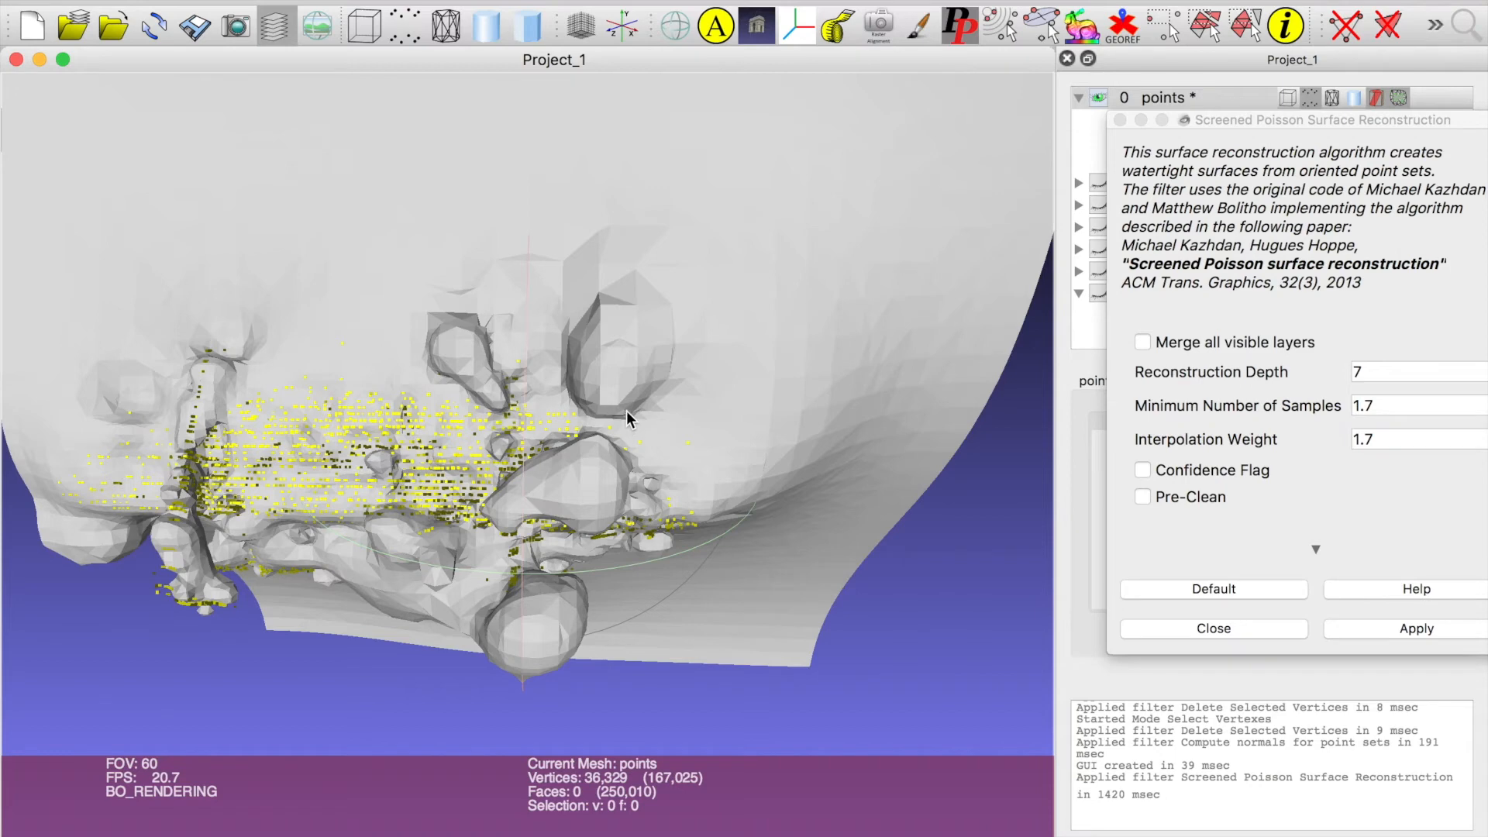
pyautogui.moveTo(618, 422); pyautogui.dragTo(221, 507)
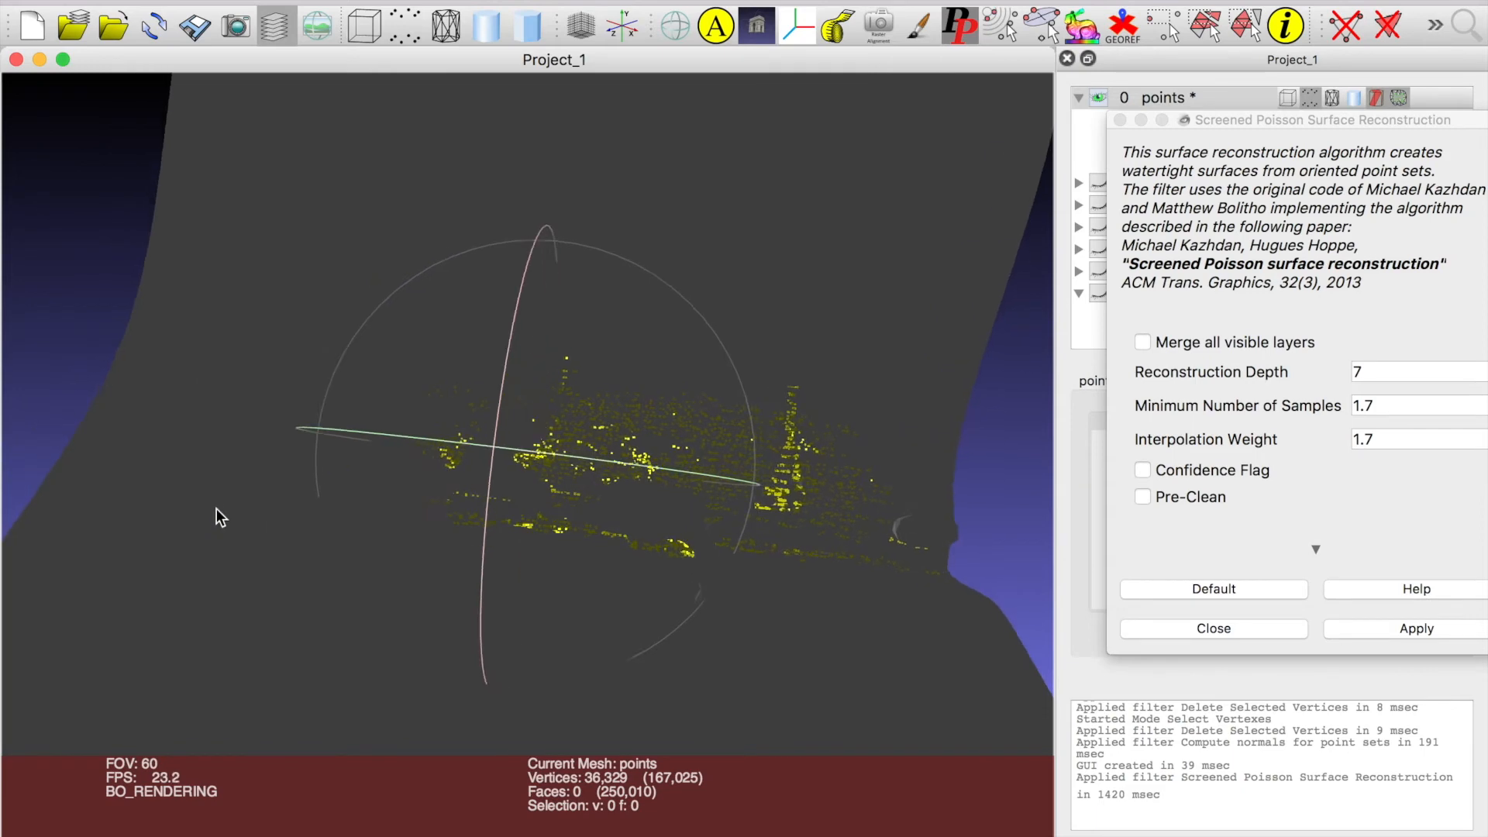
pyautogui.moveTo(449, 512); pyautogui.dragTo(333, 518)
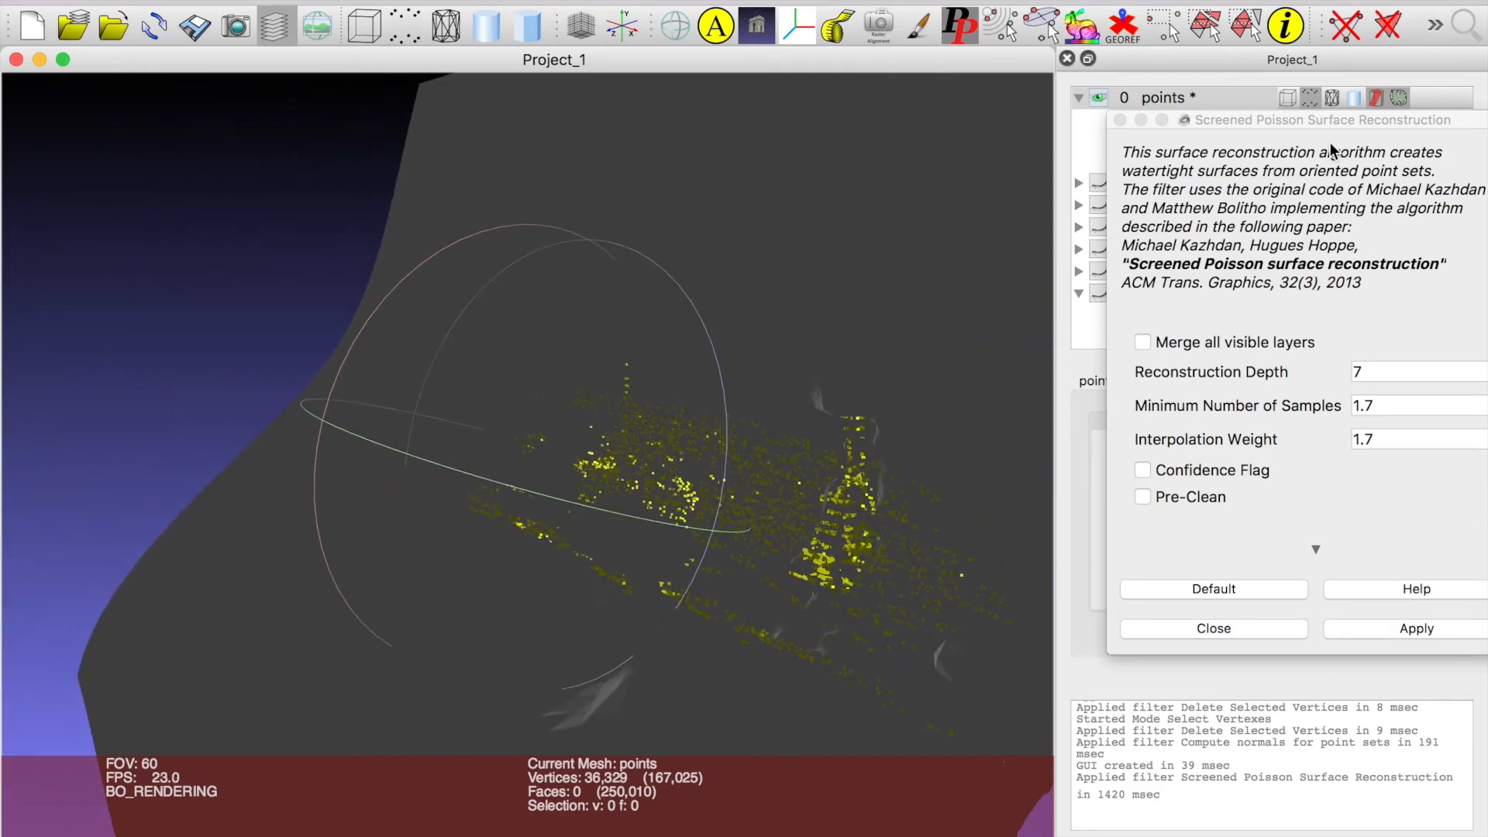
pyautogui.moveTo(1216, 120); pyautogui.dragTo(990, 617)
pyautogui.click(1099, 101)
pyautogui.click(1099, 101)
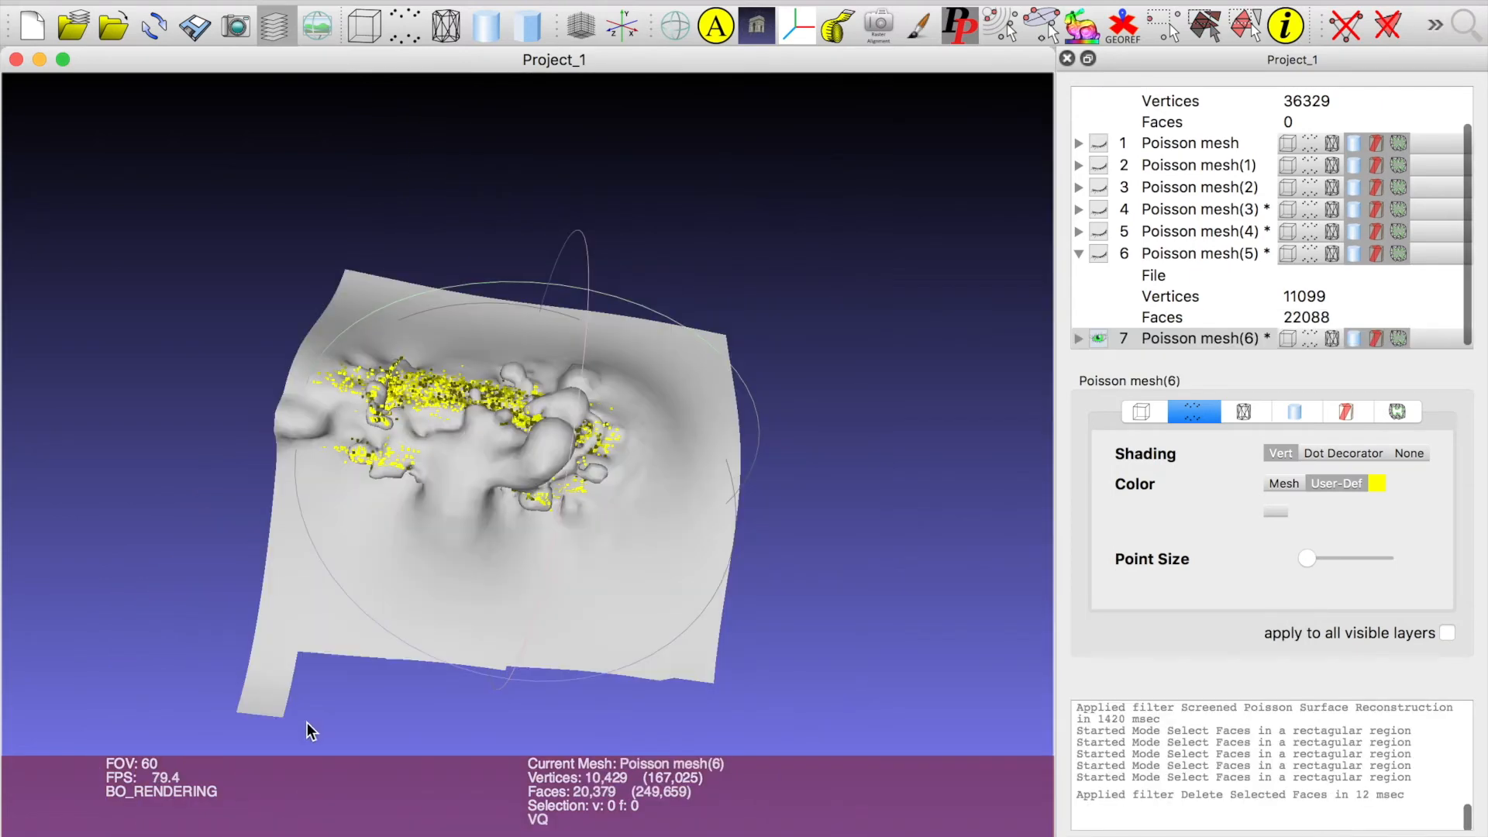
# Select the faces of the narrow strip protruding from the lower corner of Poisson mesh(6) and delete them.
pyautogui.click(1205, 25)
pyautogui.moveTo(210, 575); pyautogui.dragTo(303, 732)
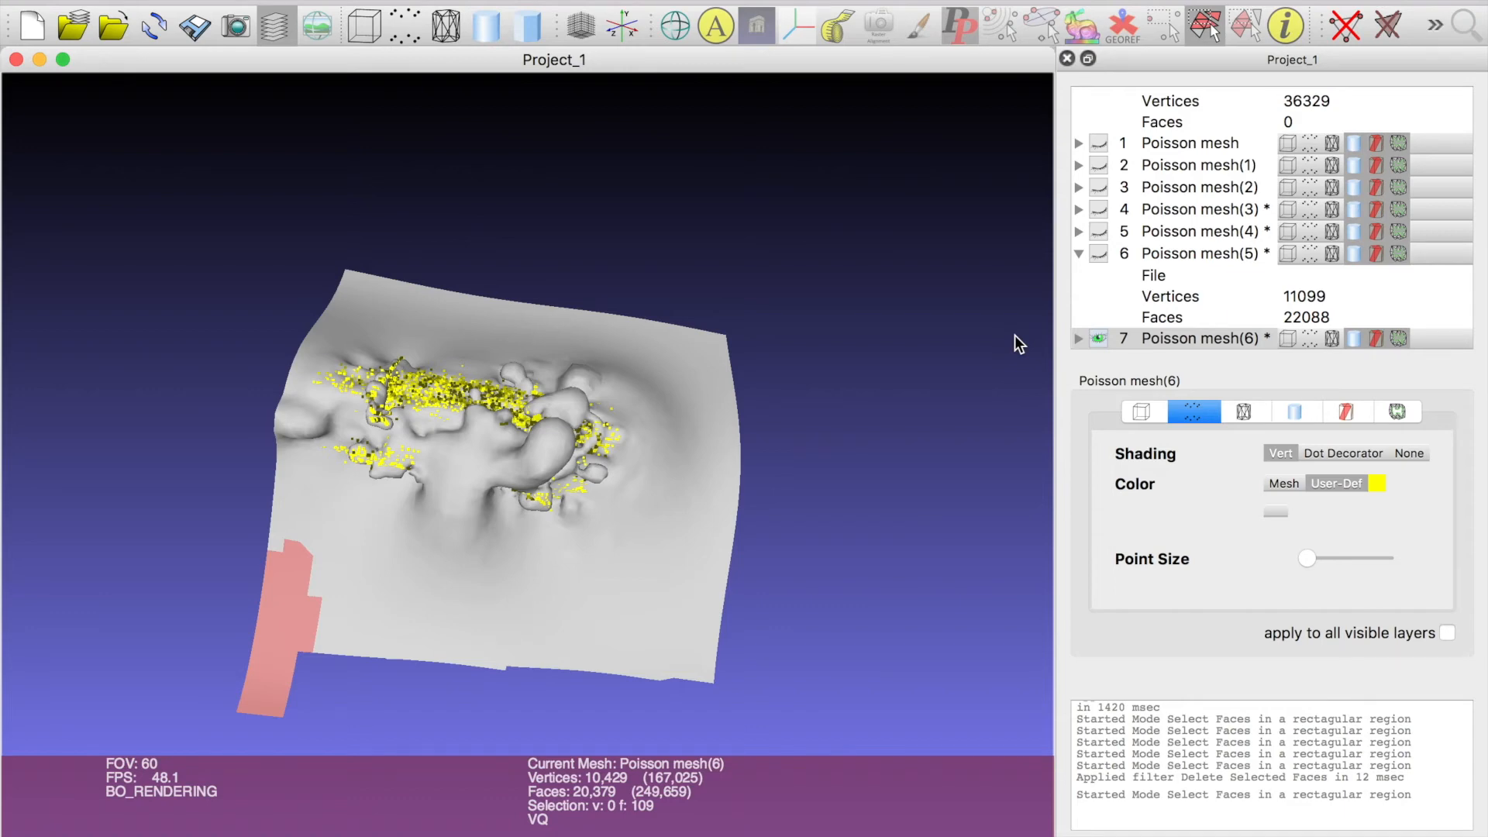
pyautogui.press('Delete')
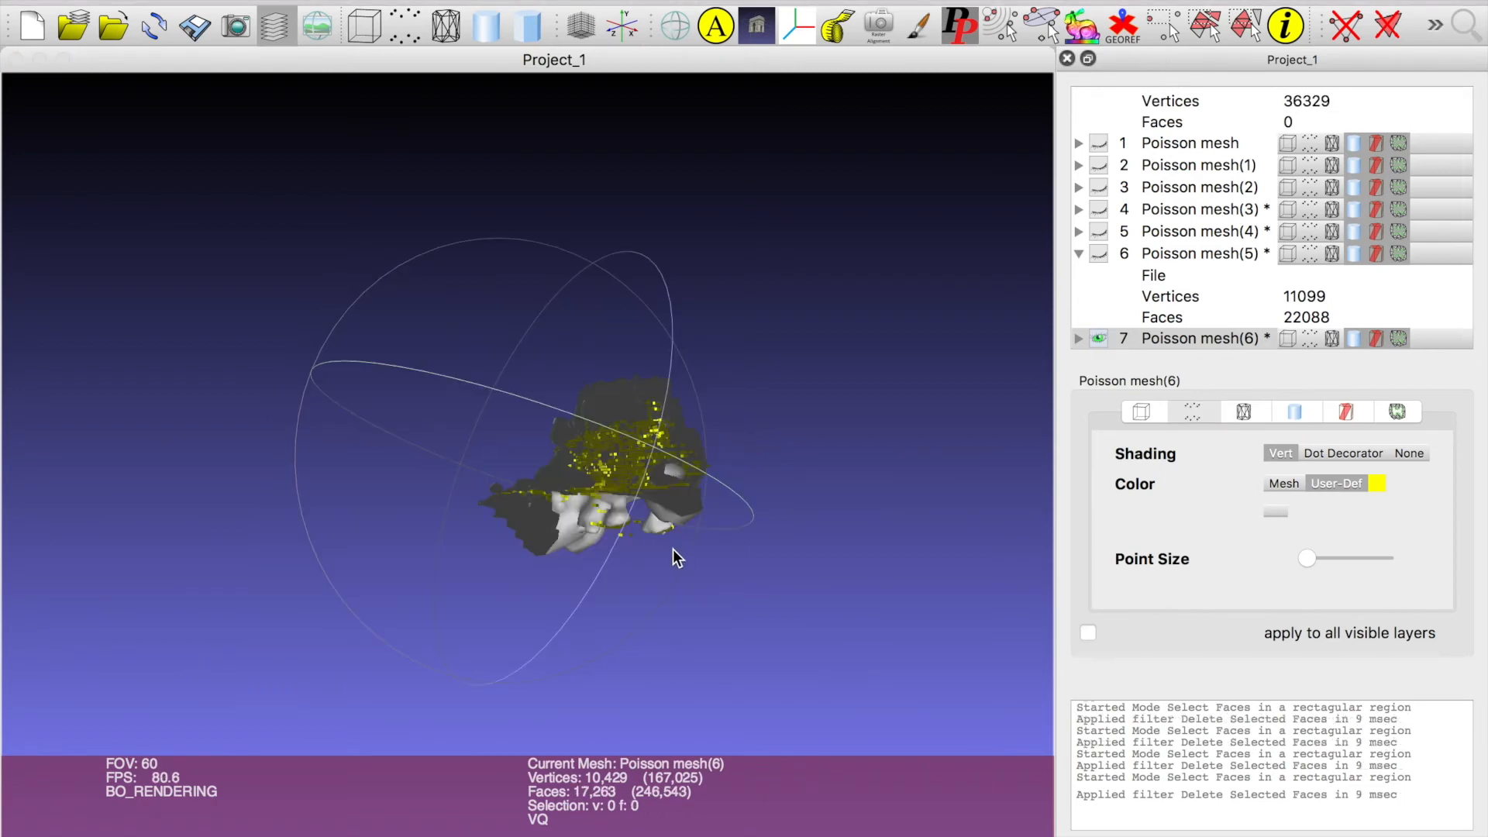
# Hide the points layer and inspect the trimmed Poisson mesh(6) from several sides.
pyautogui.moveTo(640, 535); pyautogui.dragTo(327, 550)
pyautogui.moveTo(501, 500); pyautogui.dragTo(200, 504)
pyautogui.moveTo(601, 475); pyautogui.dragTo(417, 476)
pyautogui.moveTo(632, 487)
pyautogui.mouseDown()
pyautogui.moveTo(496, 493)
pyautogui.moveTo(619, 510)
pyautogui.moveTo(629, 498)
pyautogui.mouseUp()
pyautogui.scroll(1, 1258, 106)
pyautogui.scroll(2, 1259, 113)
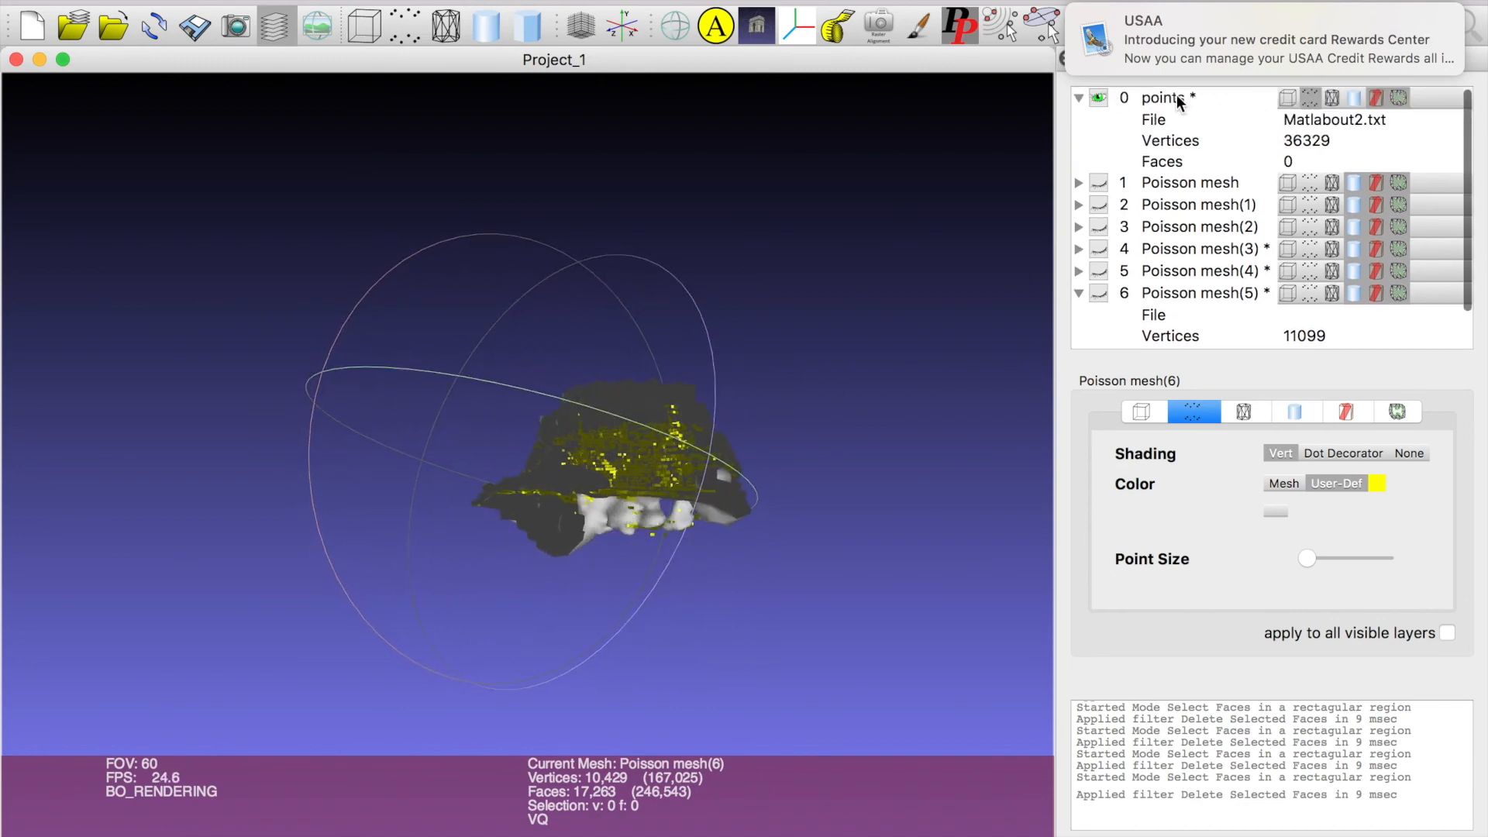
pyautogui.click(1099, 96)
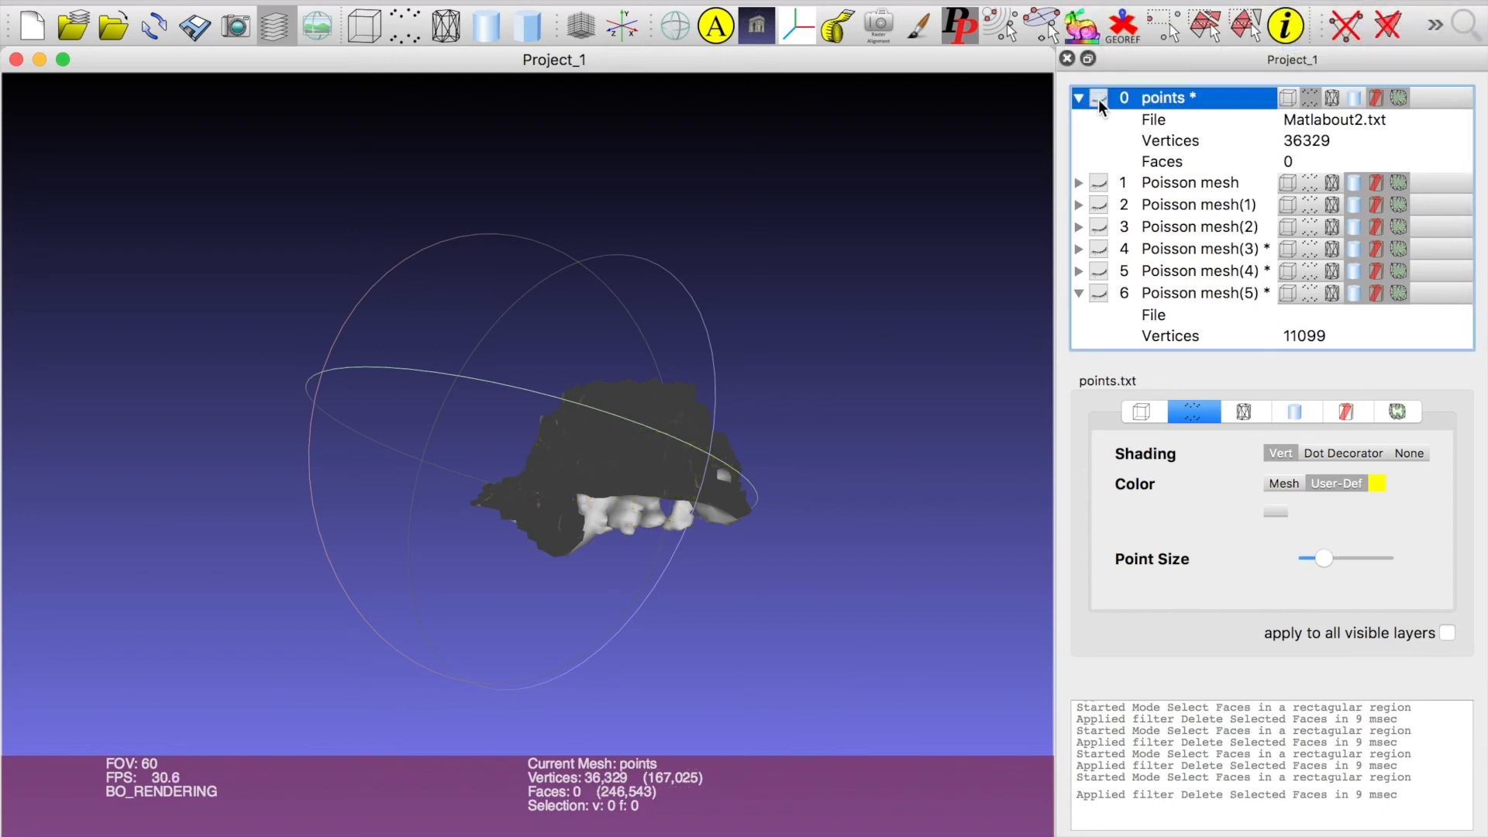
pyautogui.moveTo(736, 449); pyautogui.dragTo(518, 487)
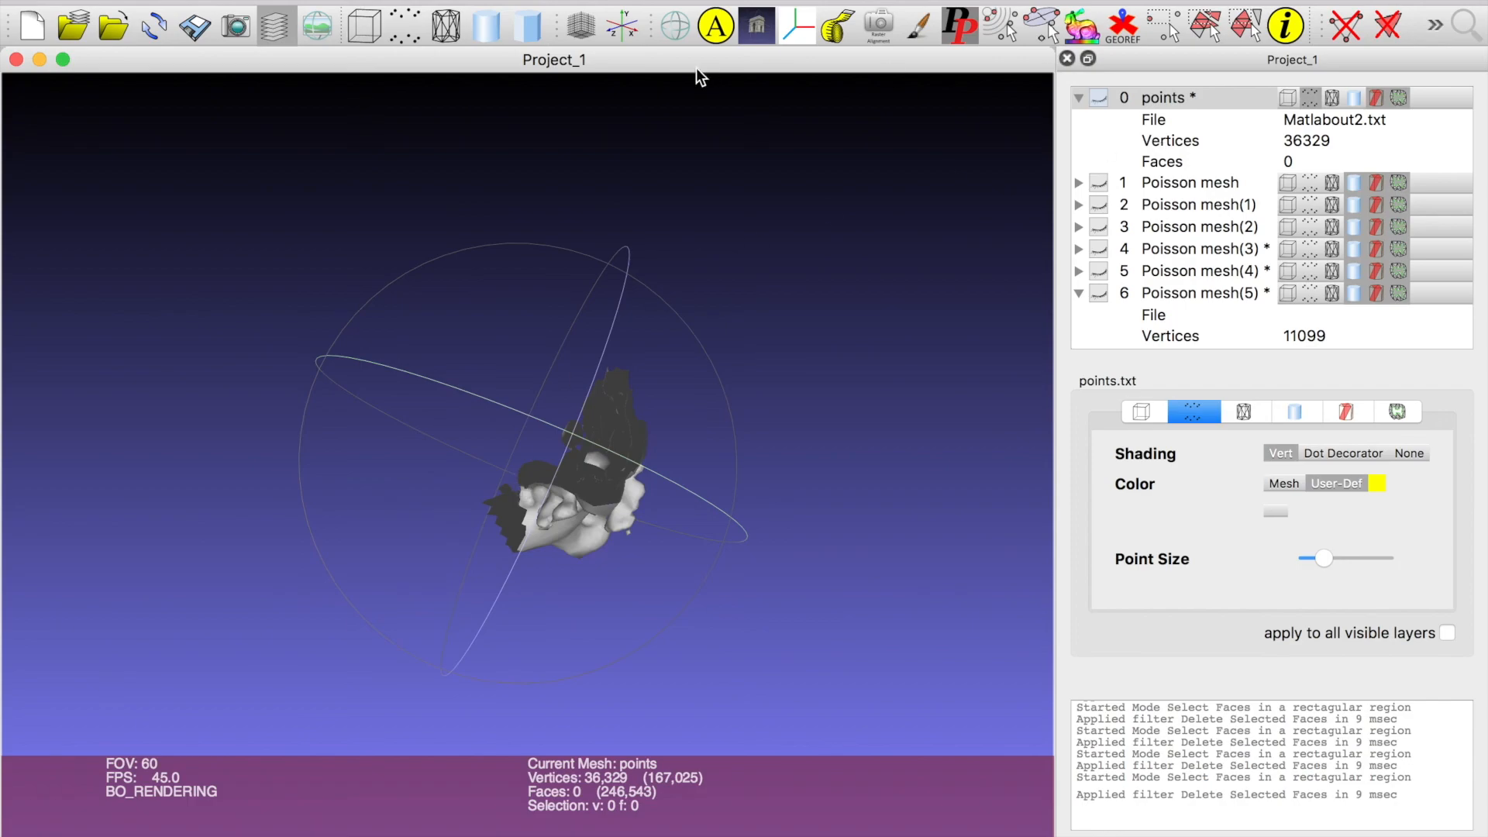